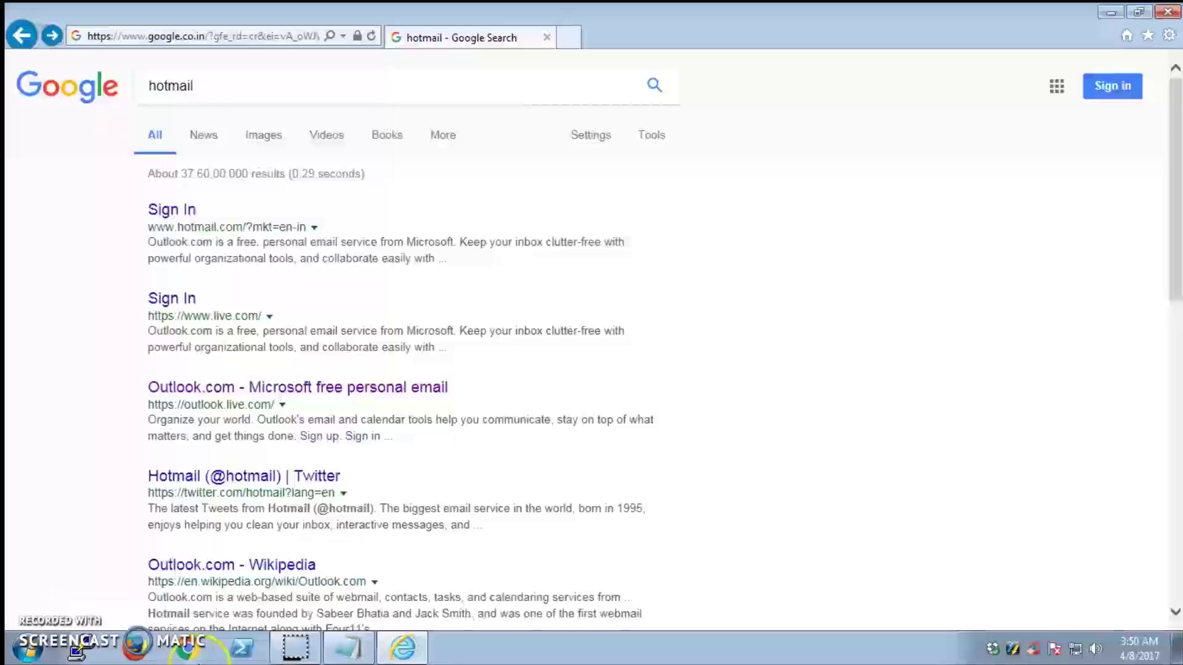
Restore the Notepad note and select the account.microsoft.com address in it
mouse_move(340, 648)
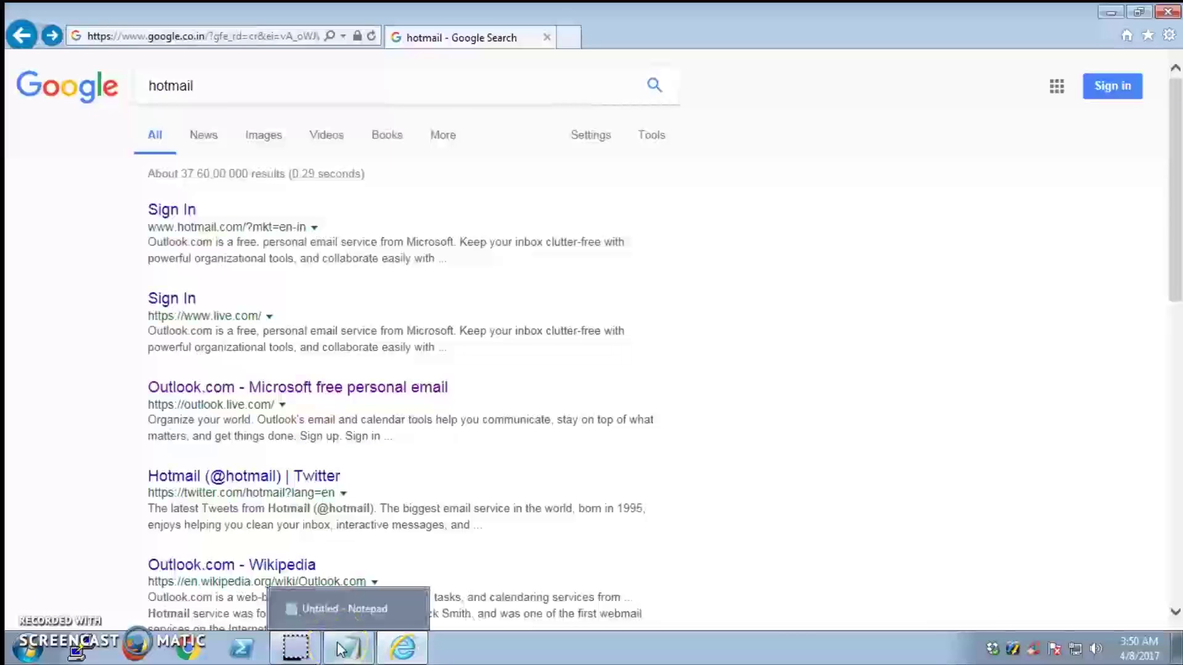
click(343, 650)
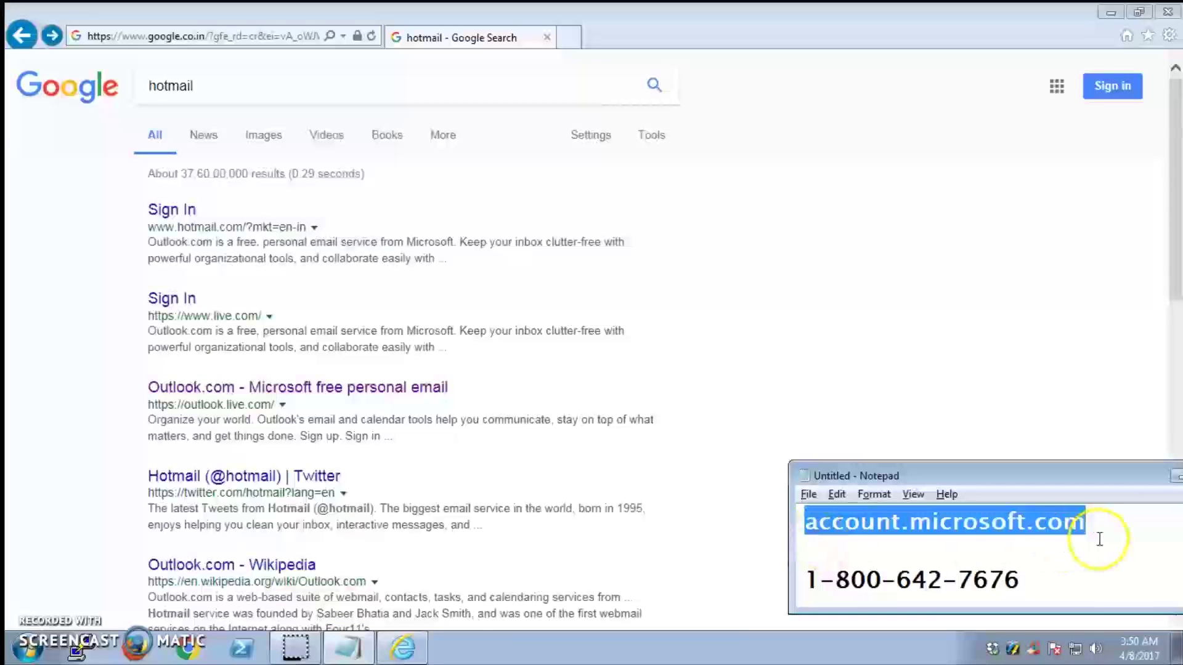
drag(1109, 525, 785, 527)
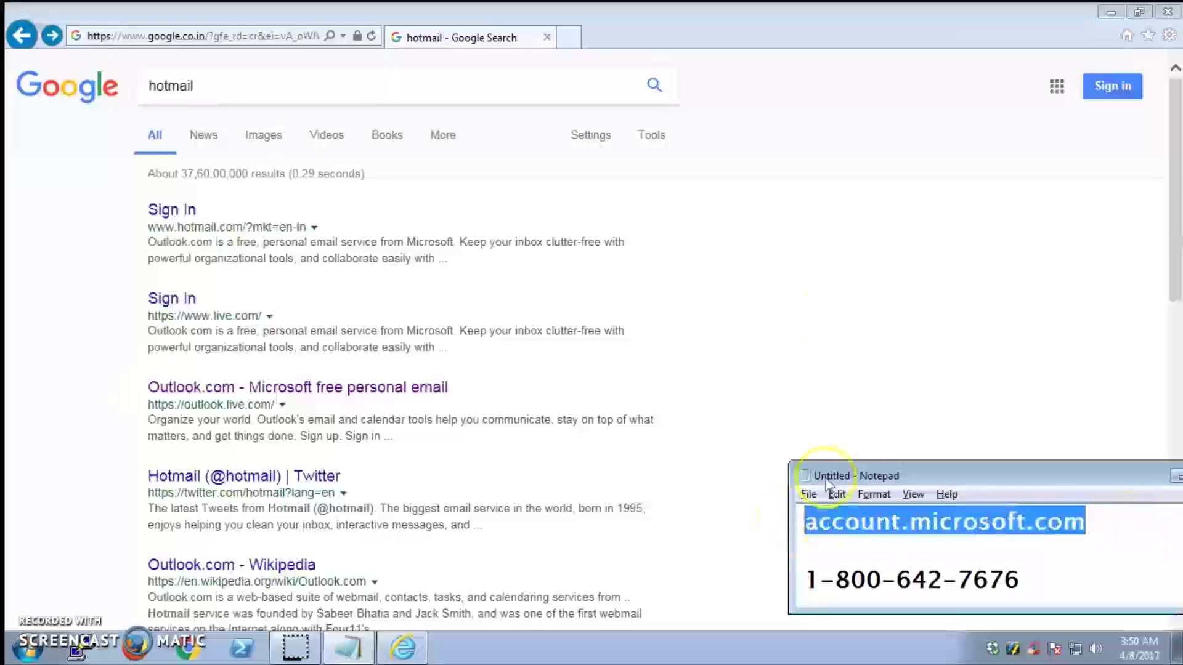
Paste account.microsoft.com into the browser address bar, load the site, and start signing in
click(164, 37)
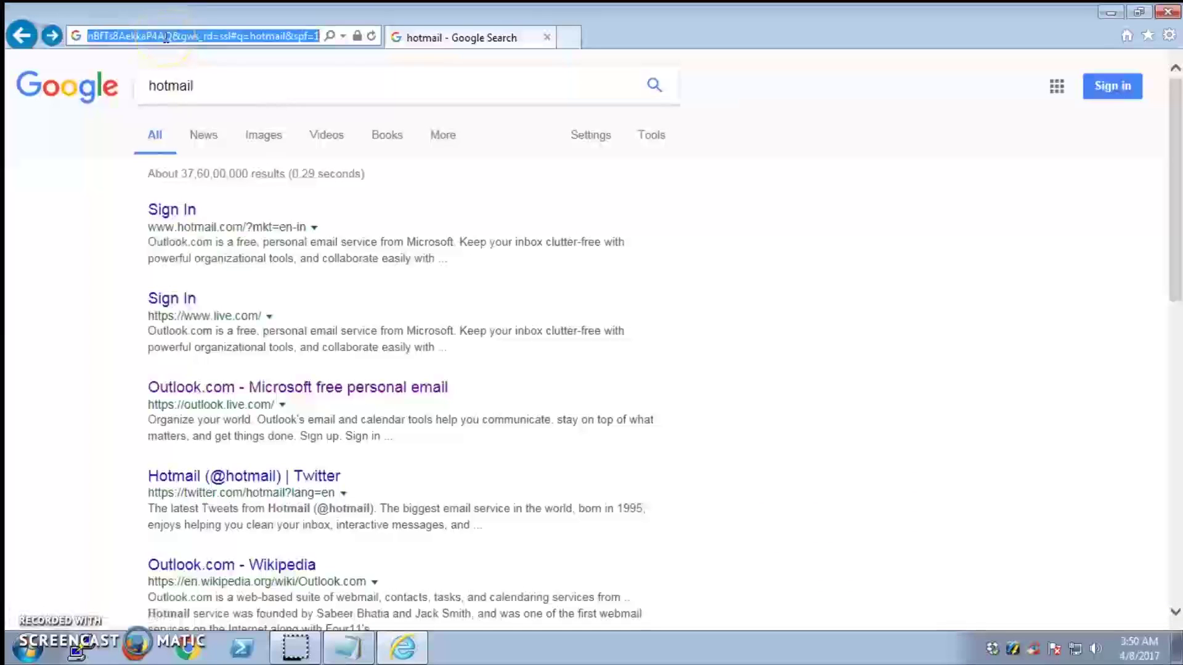
text(account.microsoft.com/)
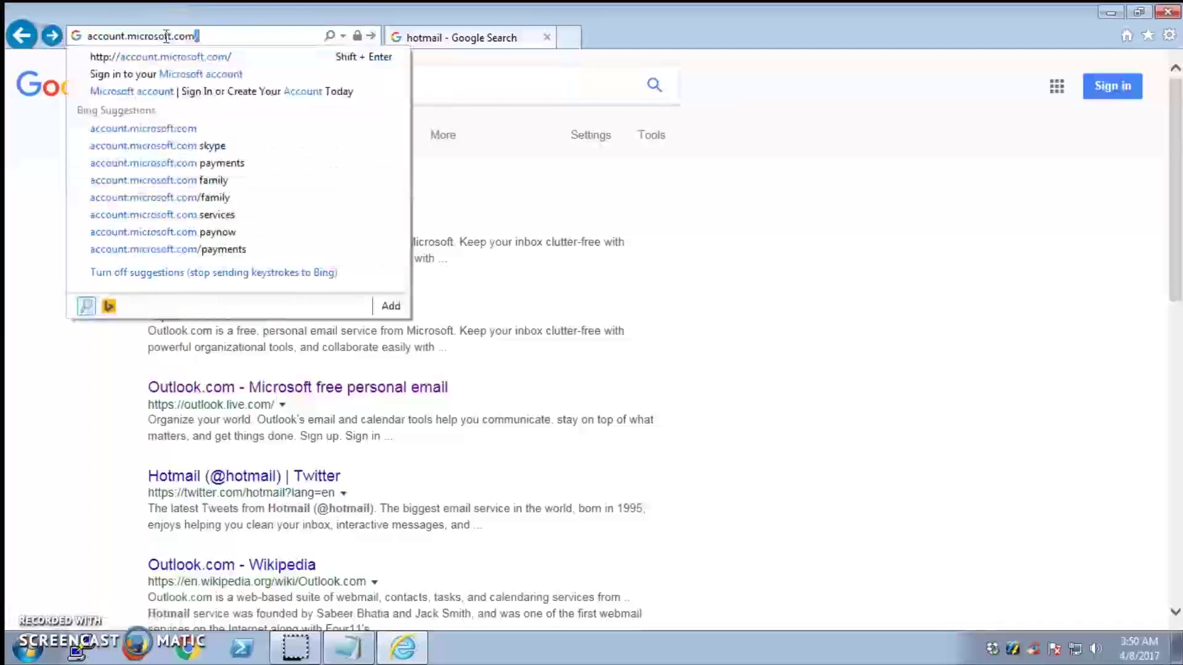
key(Return)
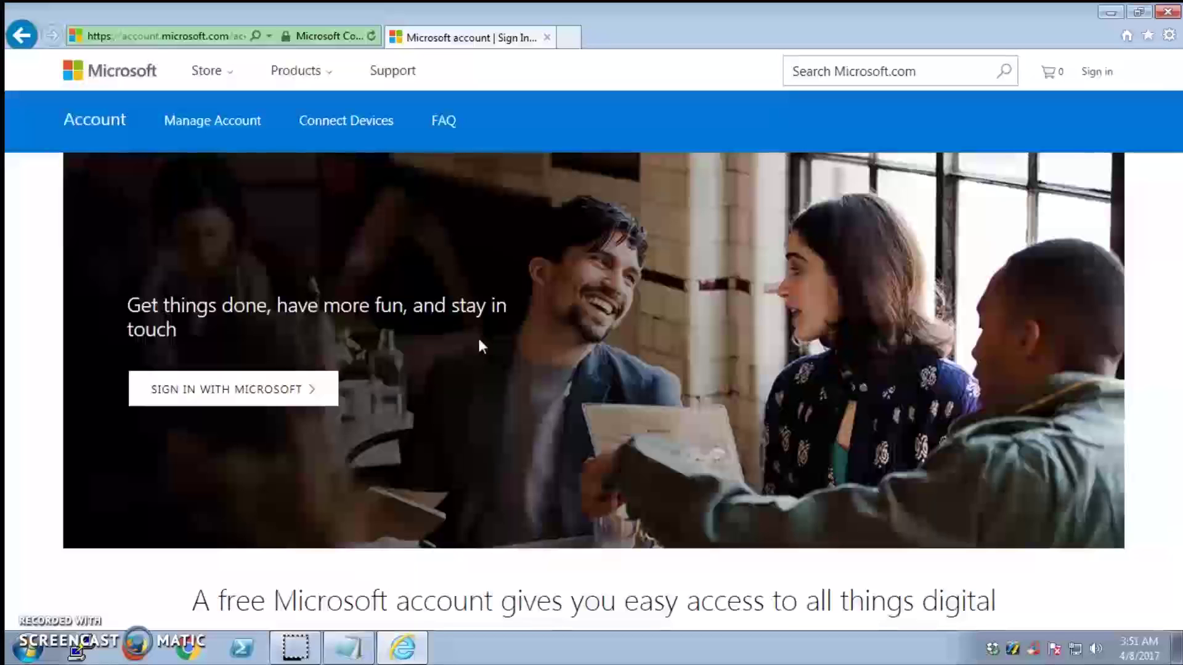
click(168, 401)
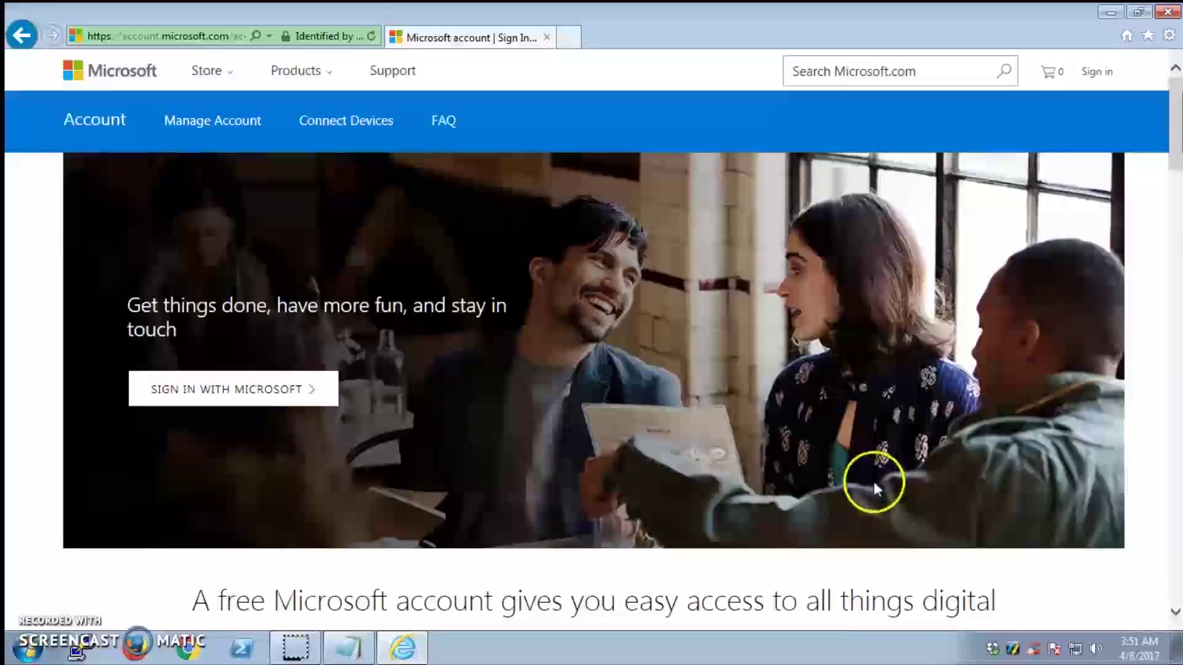
Continue sign-in with the prefilled hotmail address, then choose 'Forgot my password'
click(1099, 72)
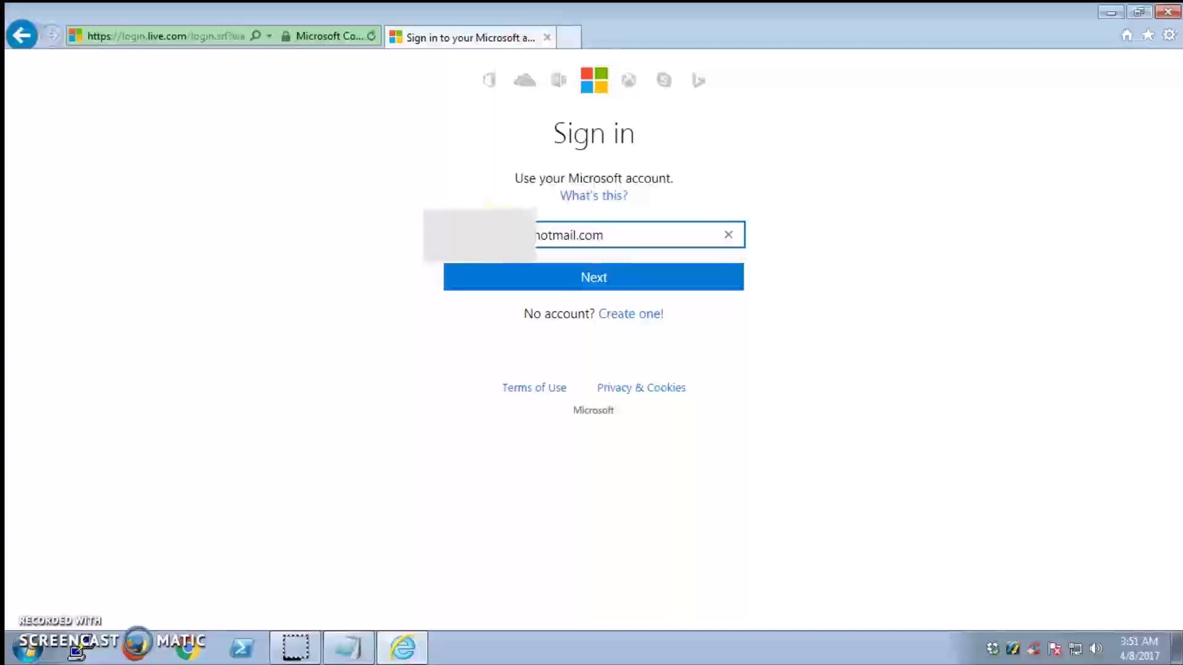
click(596, 275)
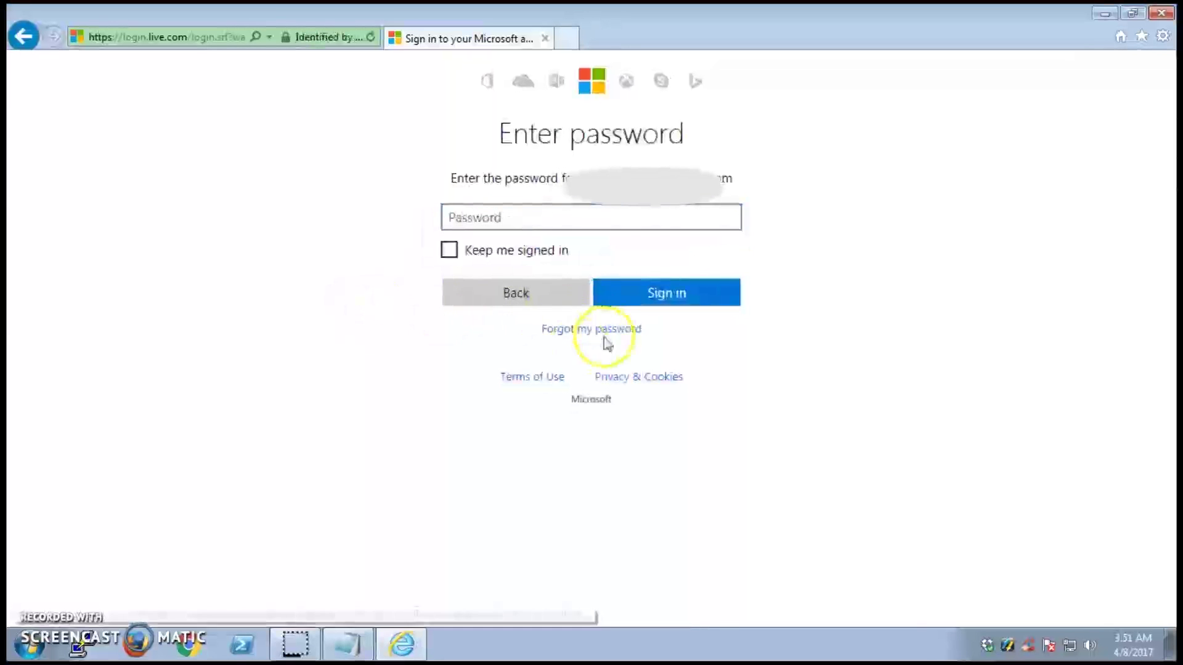
drag(515, 335, 651, 332)
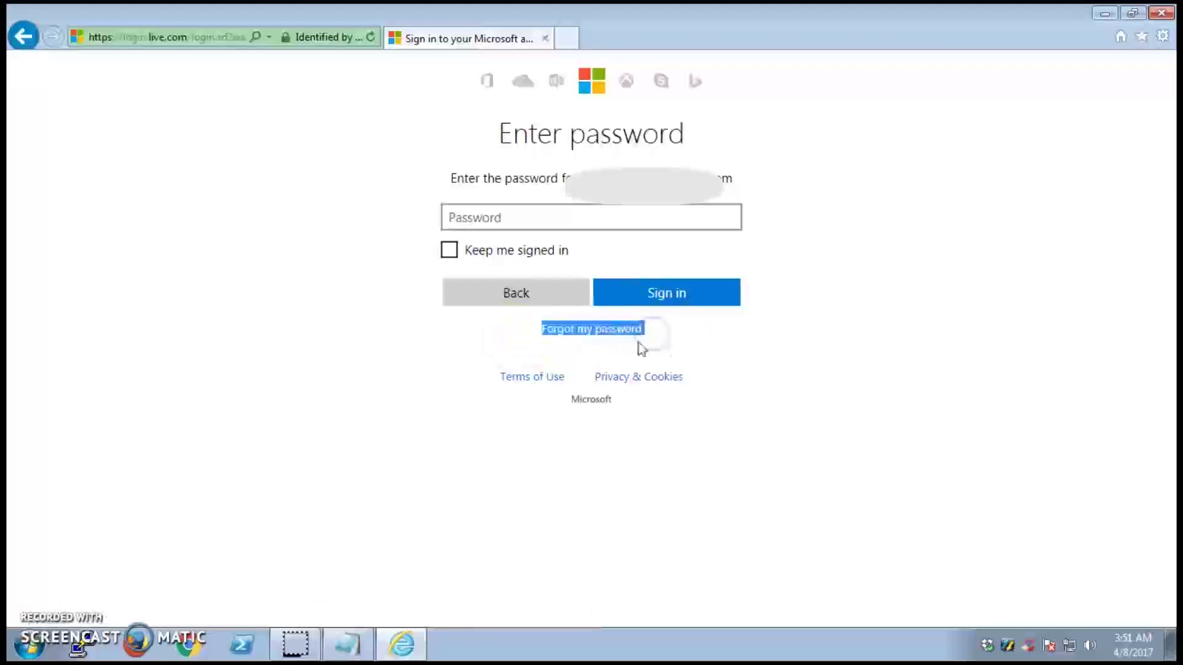
click(619, 331)
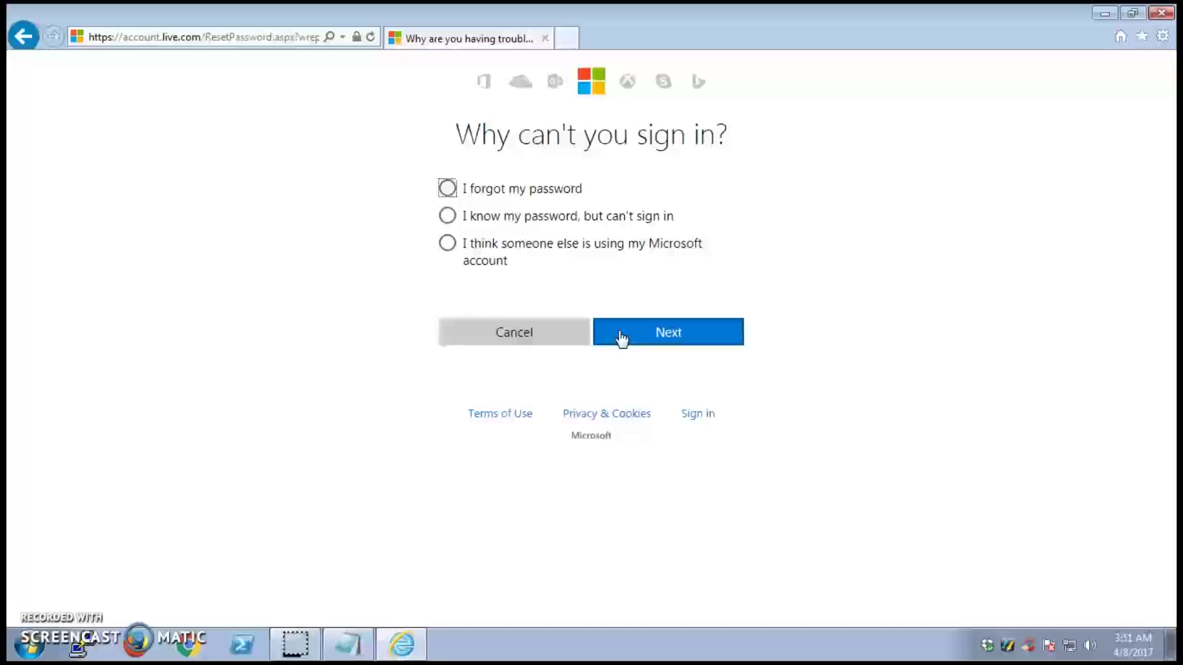
Report 'I forgot my password' and confirm the account address to recover
click(447, 189)
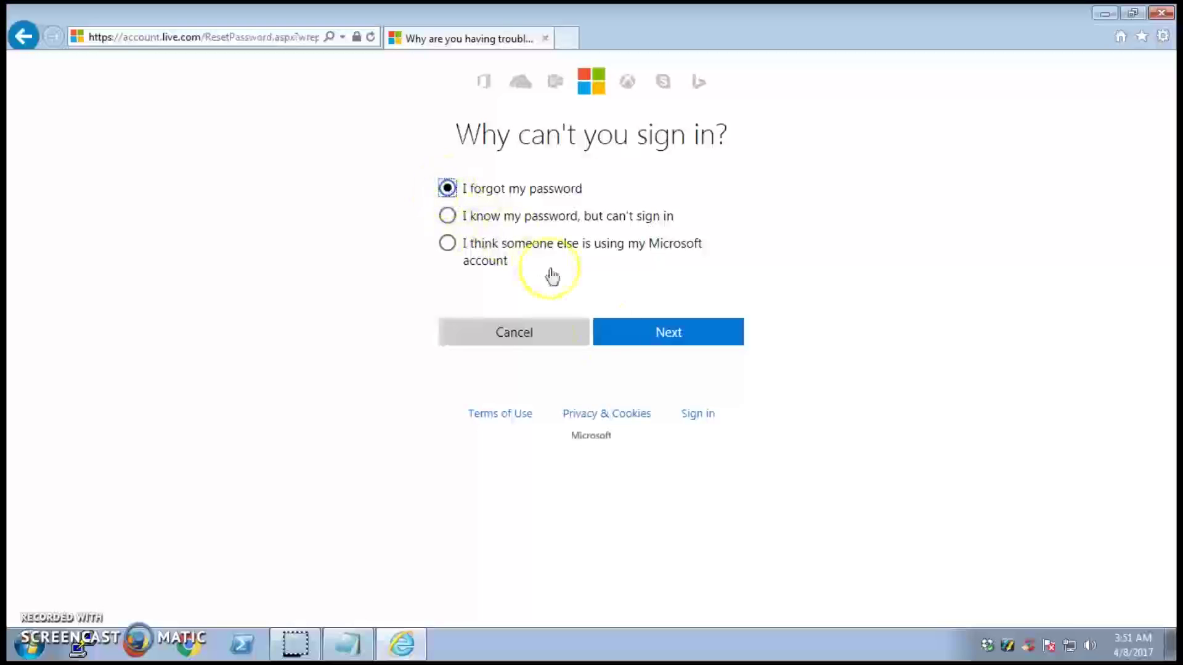
click(658, 345)
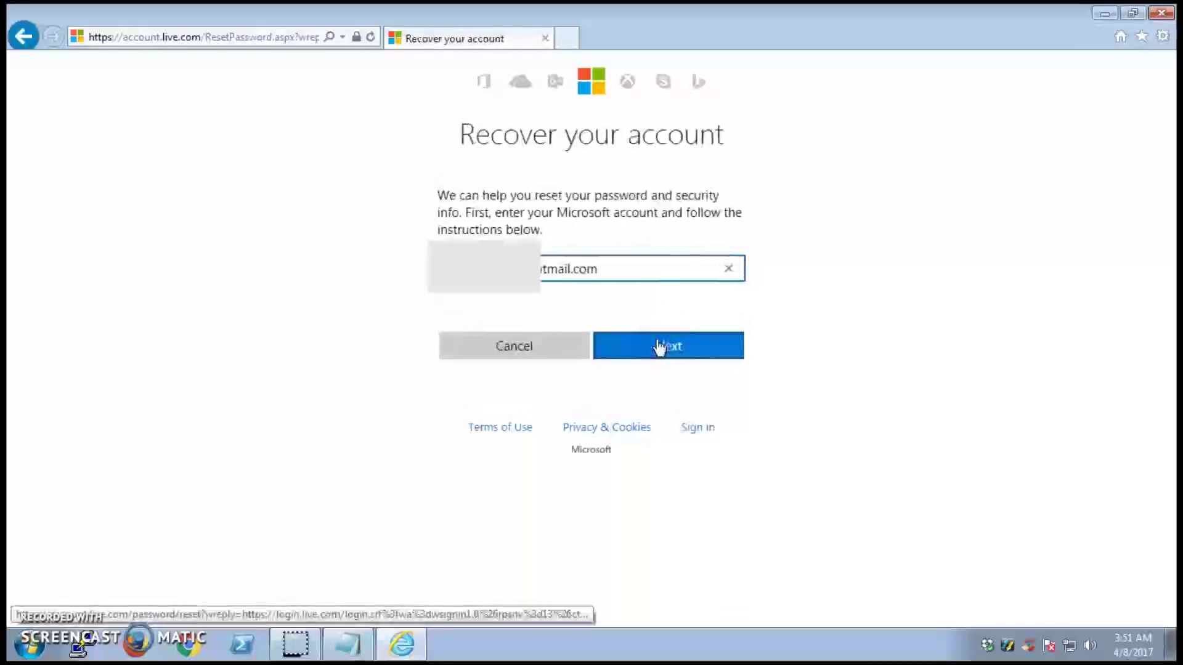
click(658, 345)
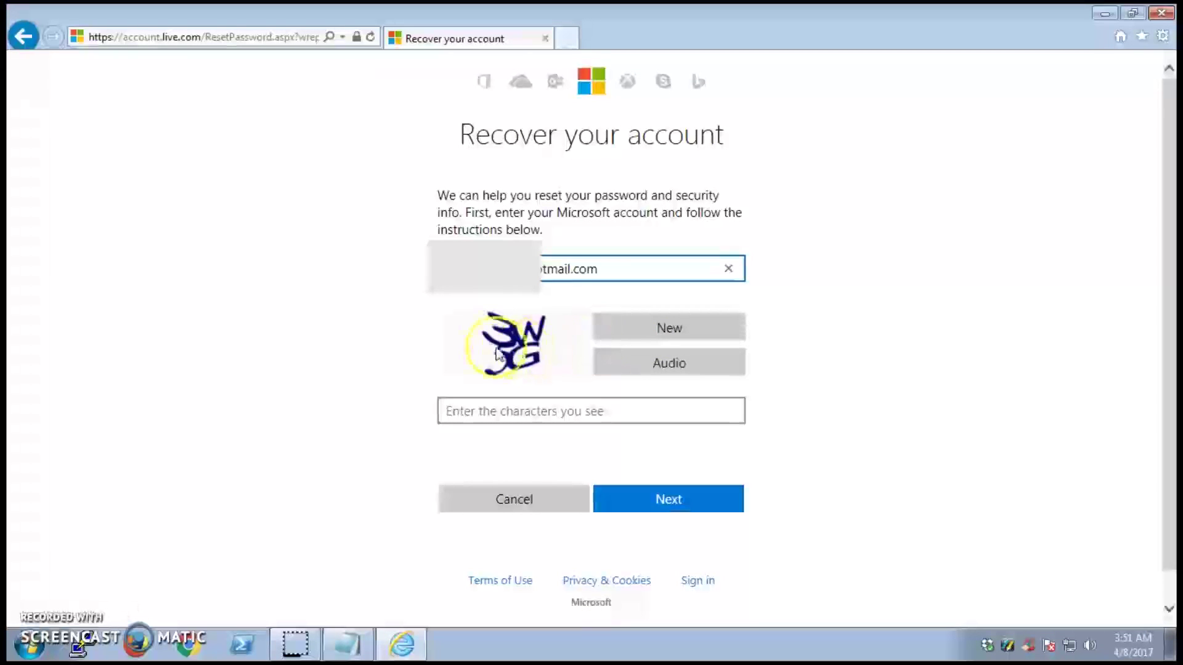
Refresh the captcha until readable, then enter its characters and submit
click(466, 321)
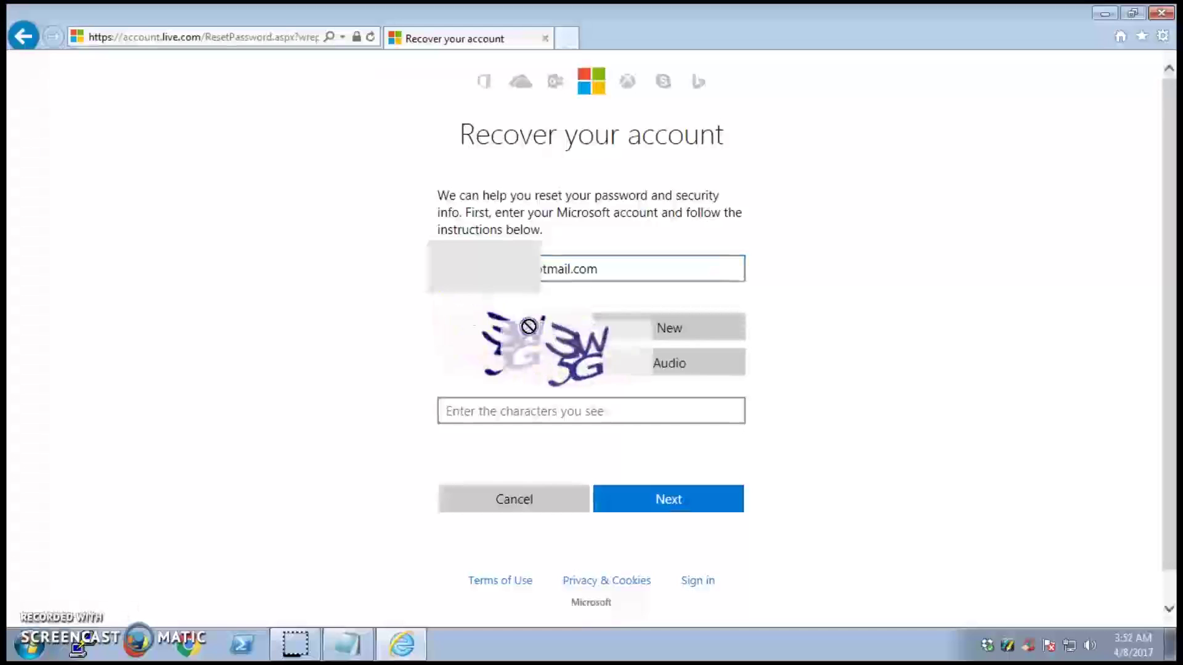
click(669, 325)
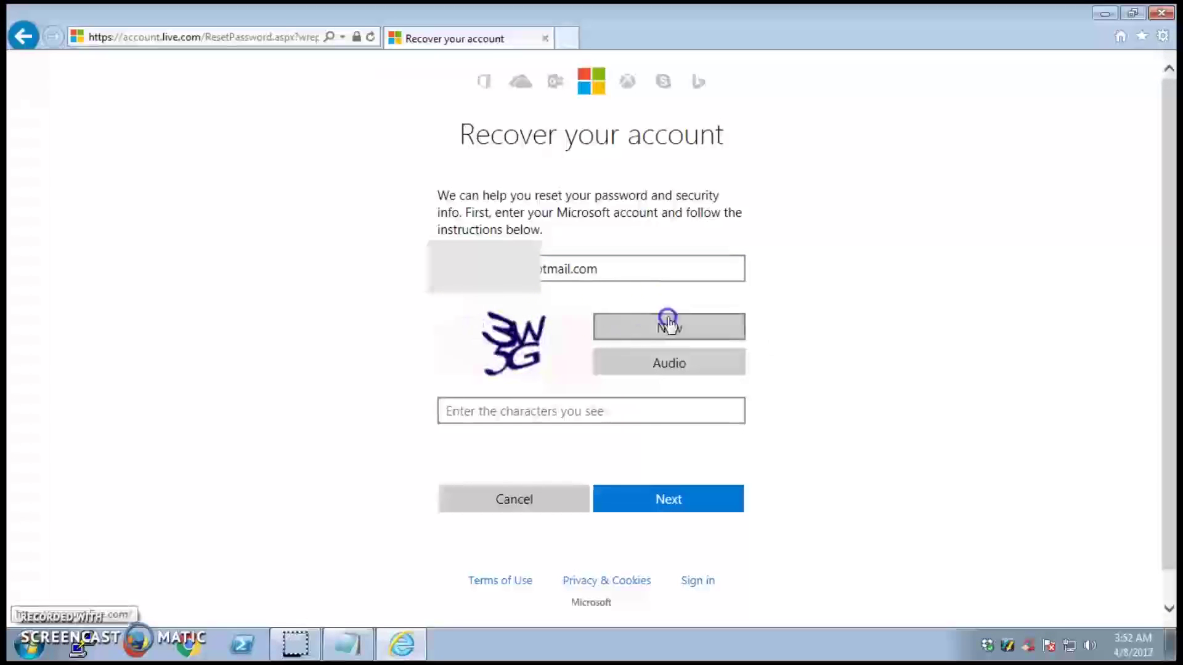
click(719, 336)
click(710, 332)
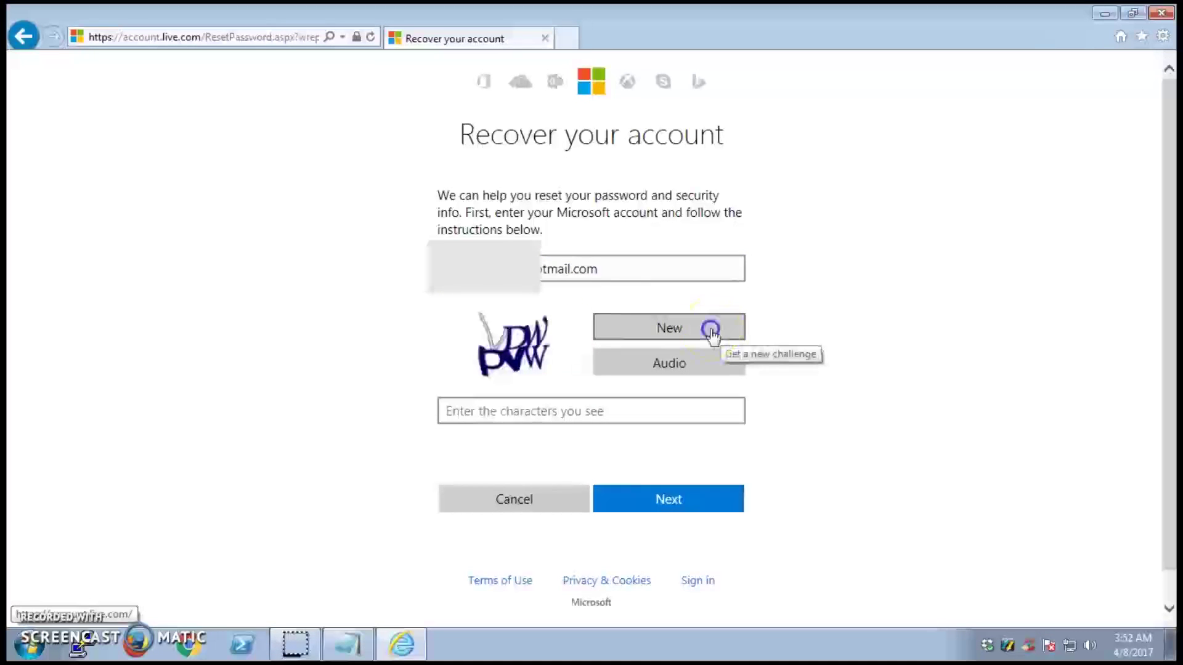
click(706, 334)
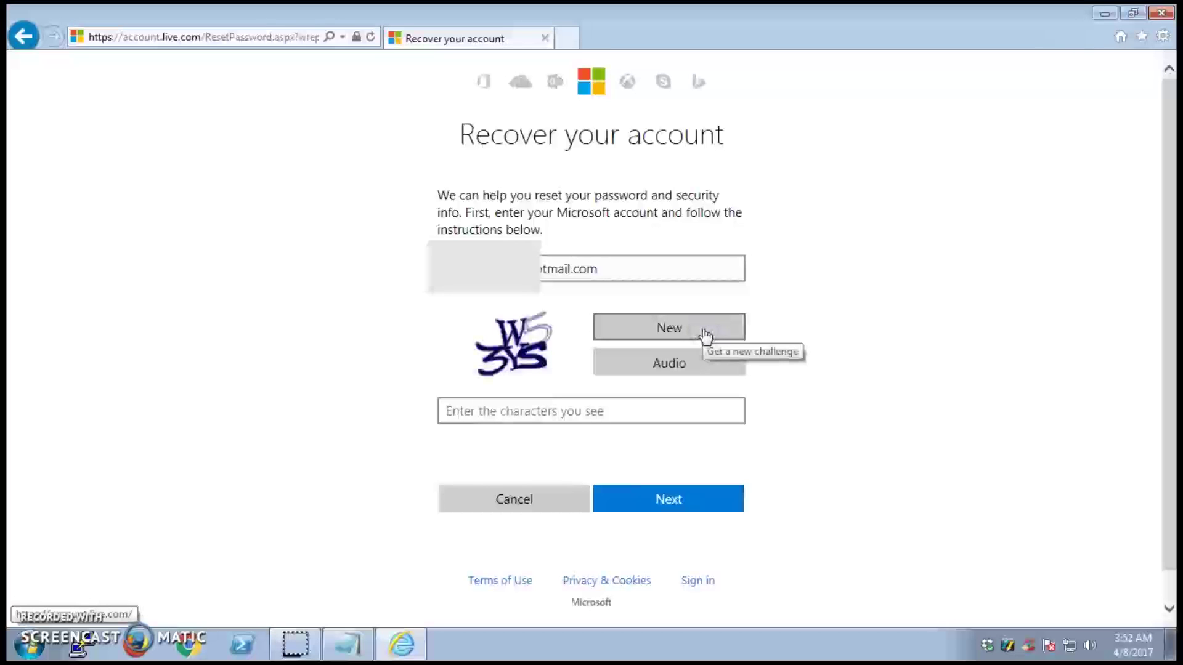
click(480, 414)
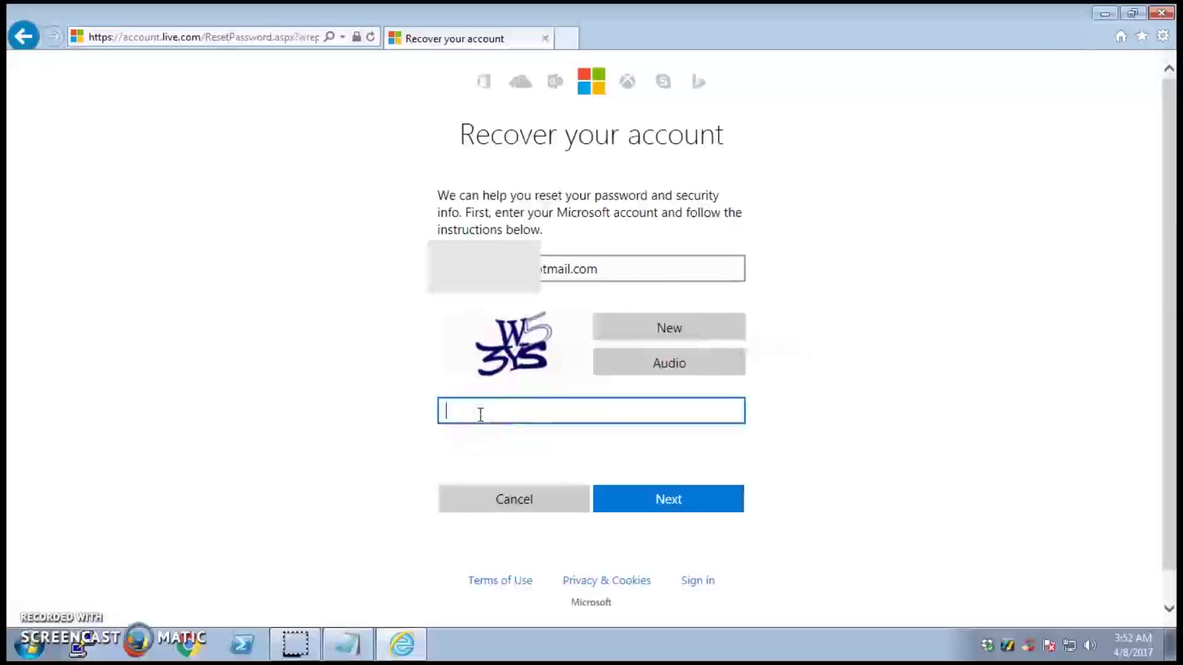
text(W5)
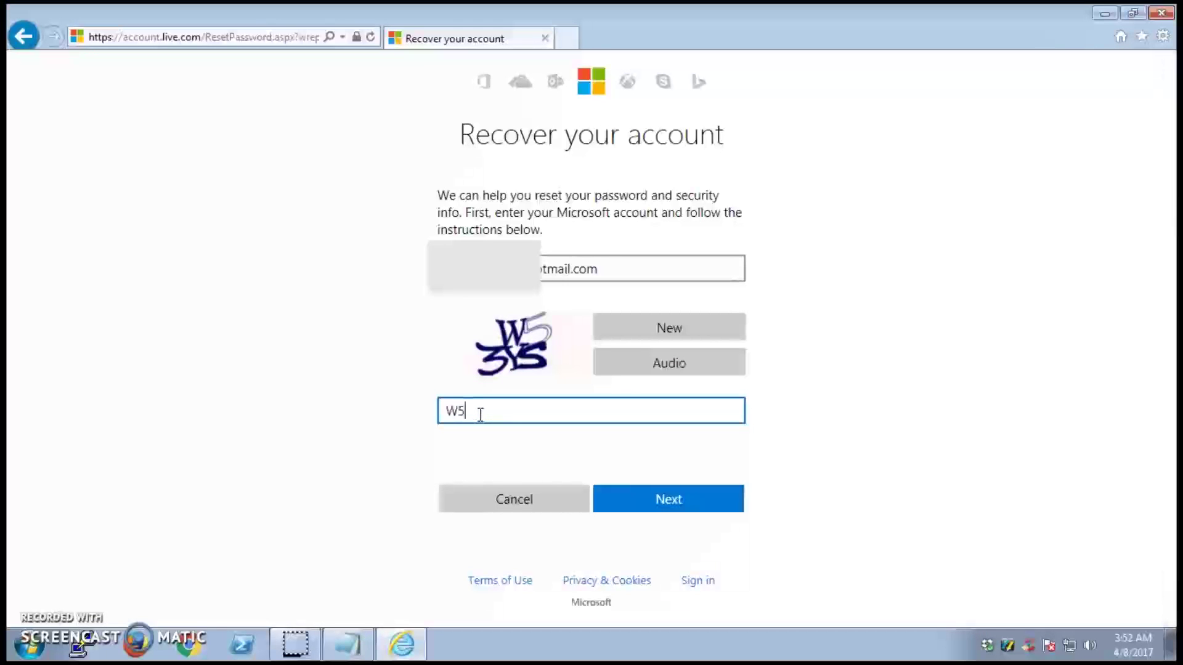
text(3YS)
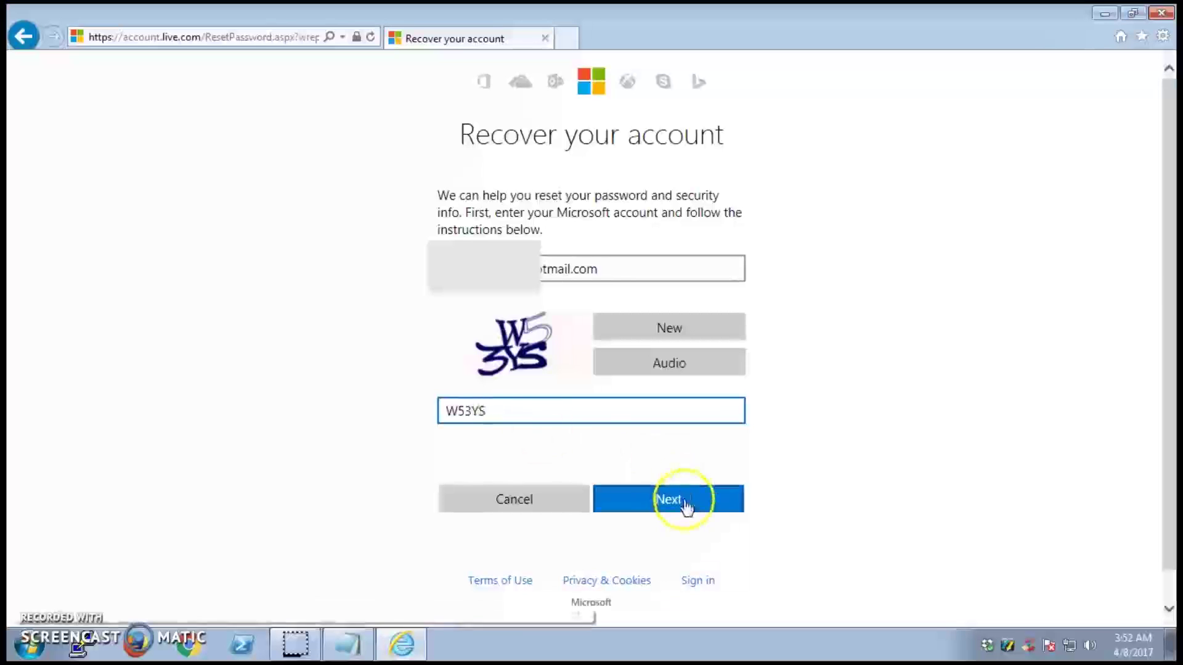
click(684, 504)
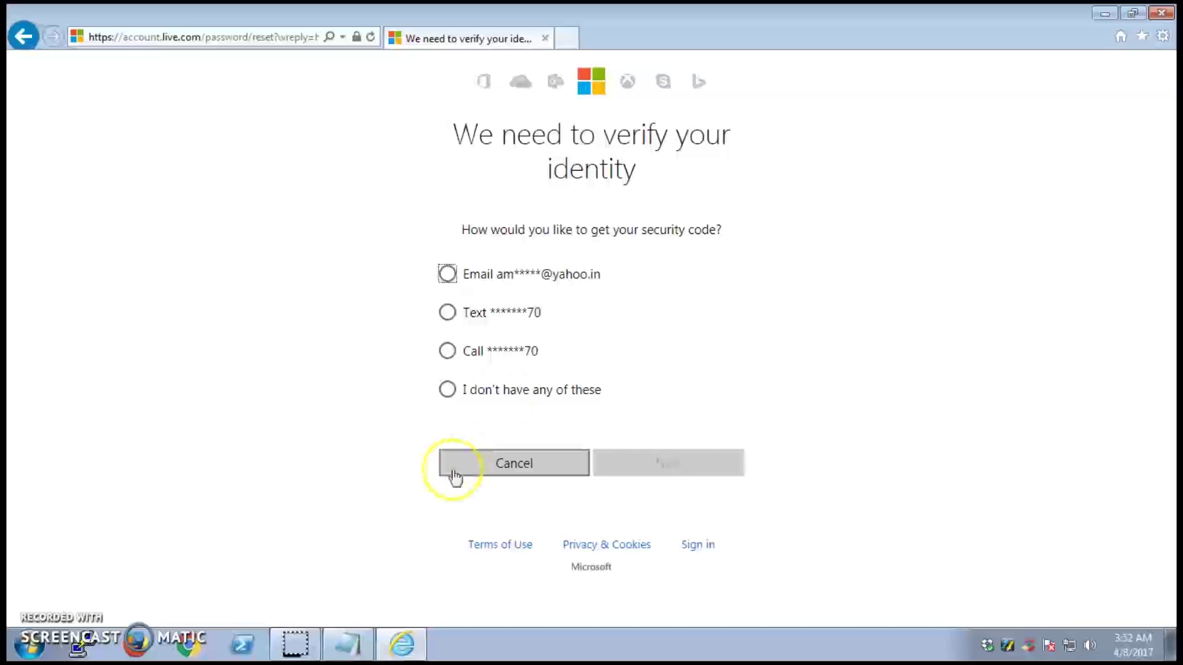
Choose 'I don't have any of these' and continue to the Recover your account form
click(448, 390)
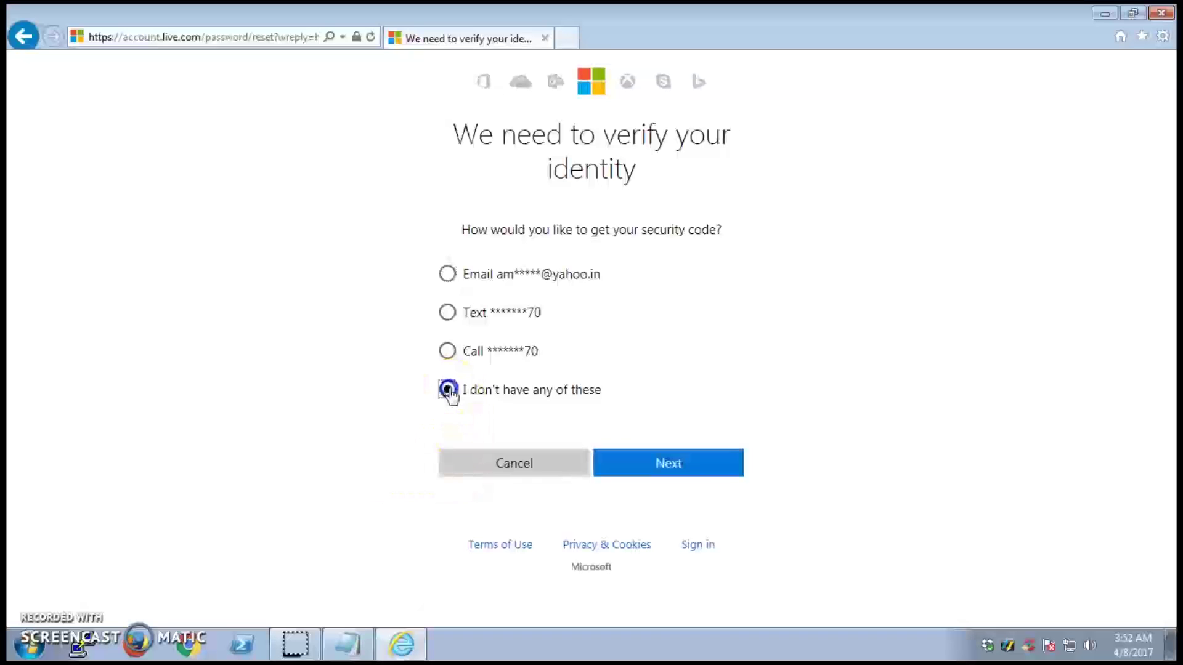
click(646, 470)
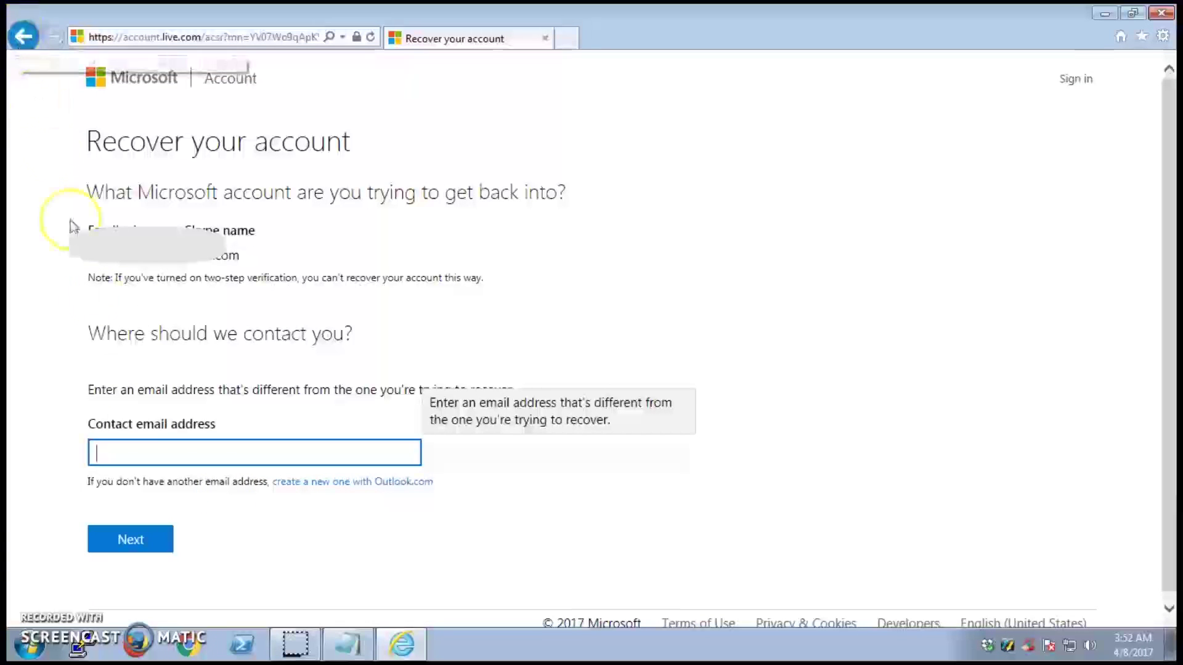
Copy the support phone number from the note and submit the recovery details
scroll(396, 538, down, 1)
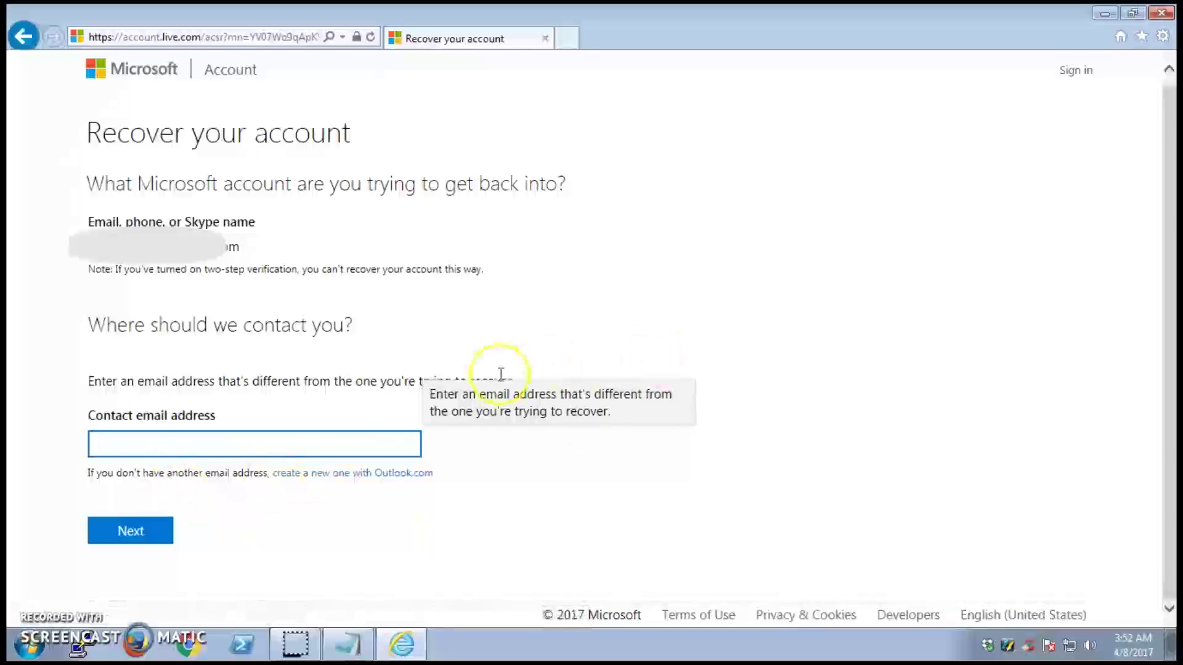
click(340, 651)
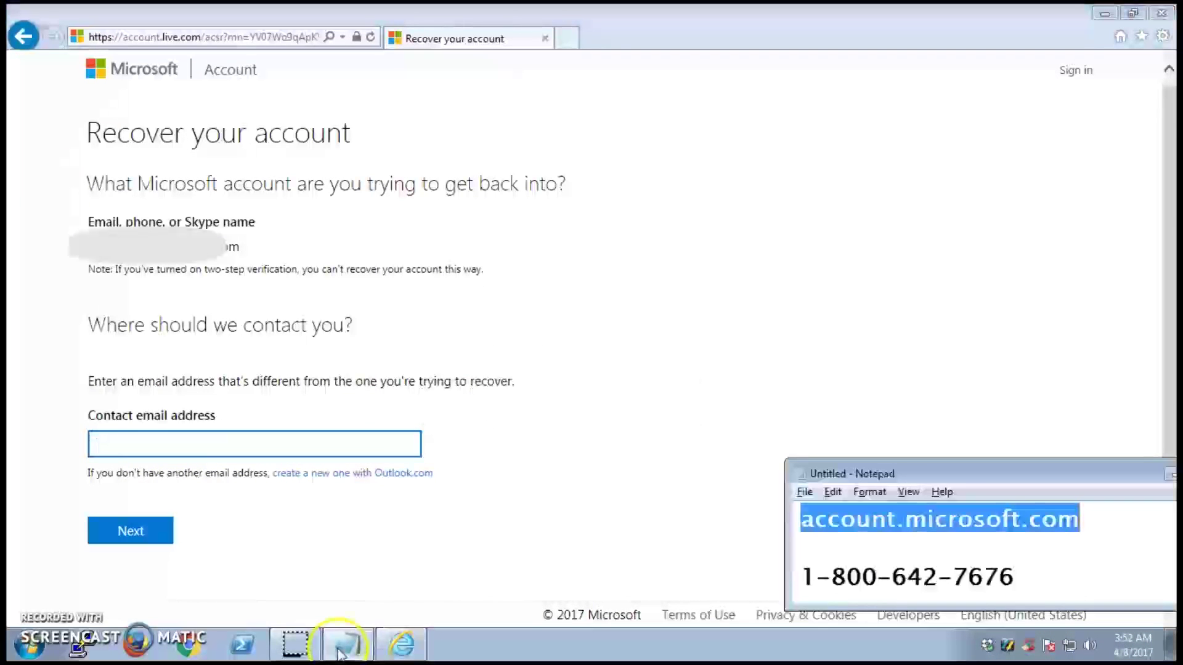
drag(1014, 576, 777, 582)
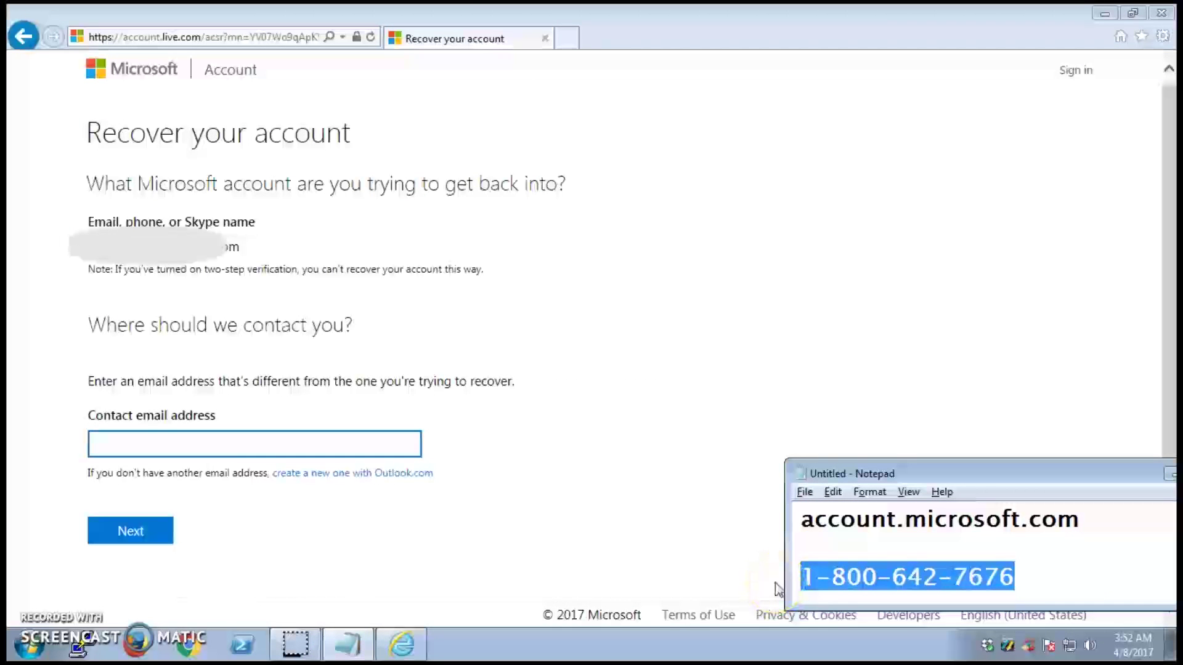
click(870, 229)
click(1140, 299)
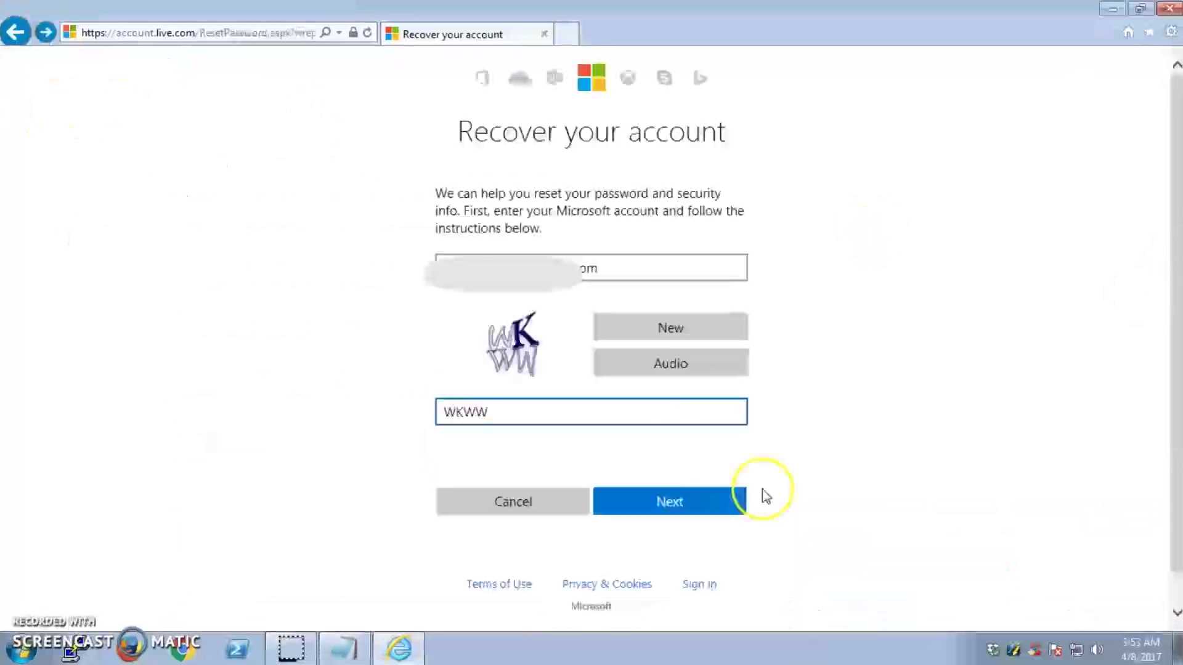
click(686, 496)
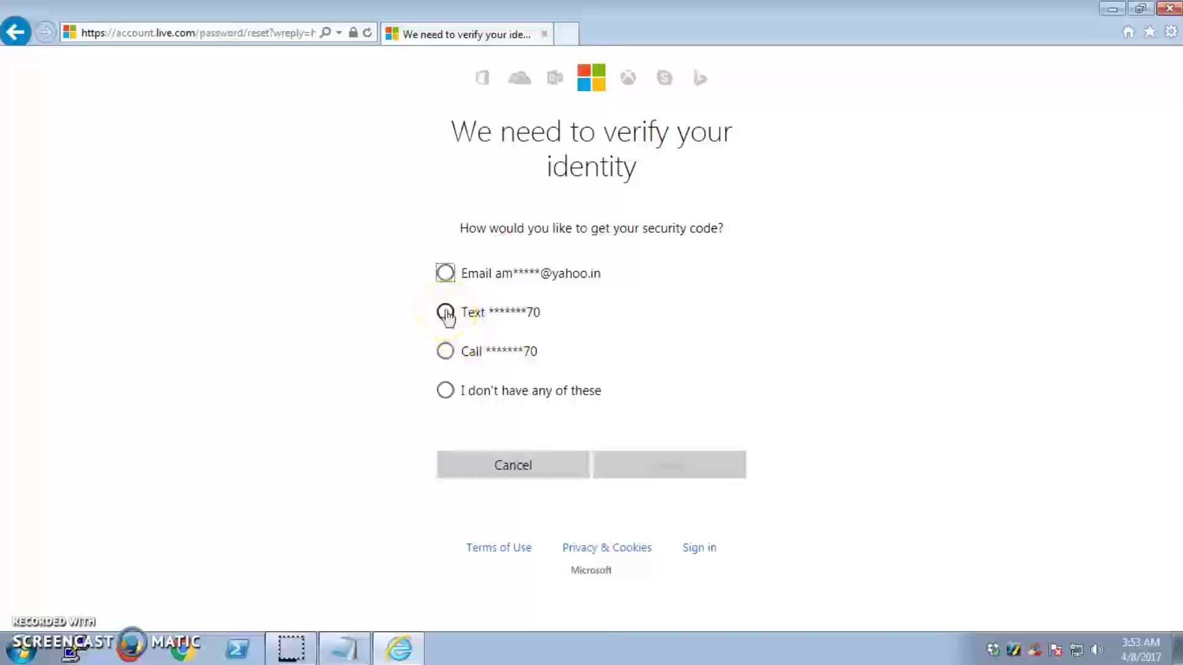
Choose text-message delivery, enter the phone's last four digits, and request the code
click(445, 351)
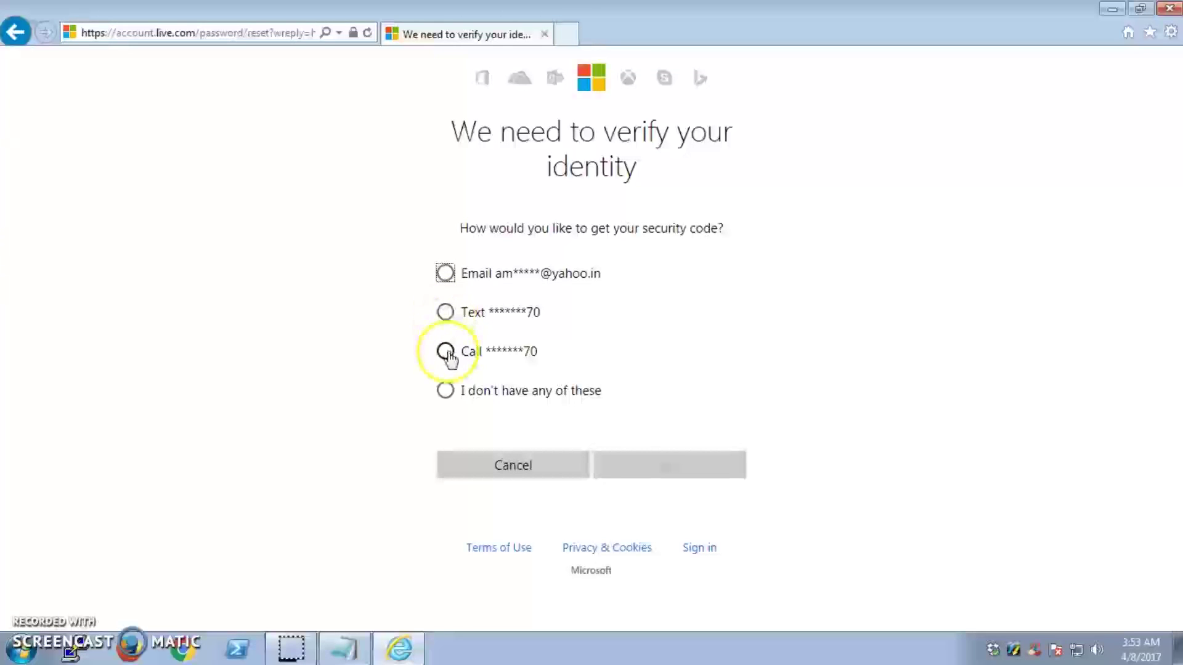
click(443, 329)
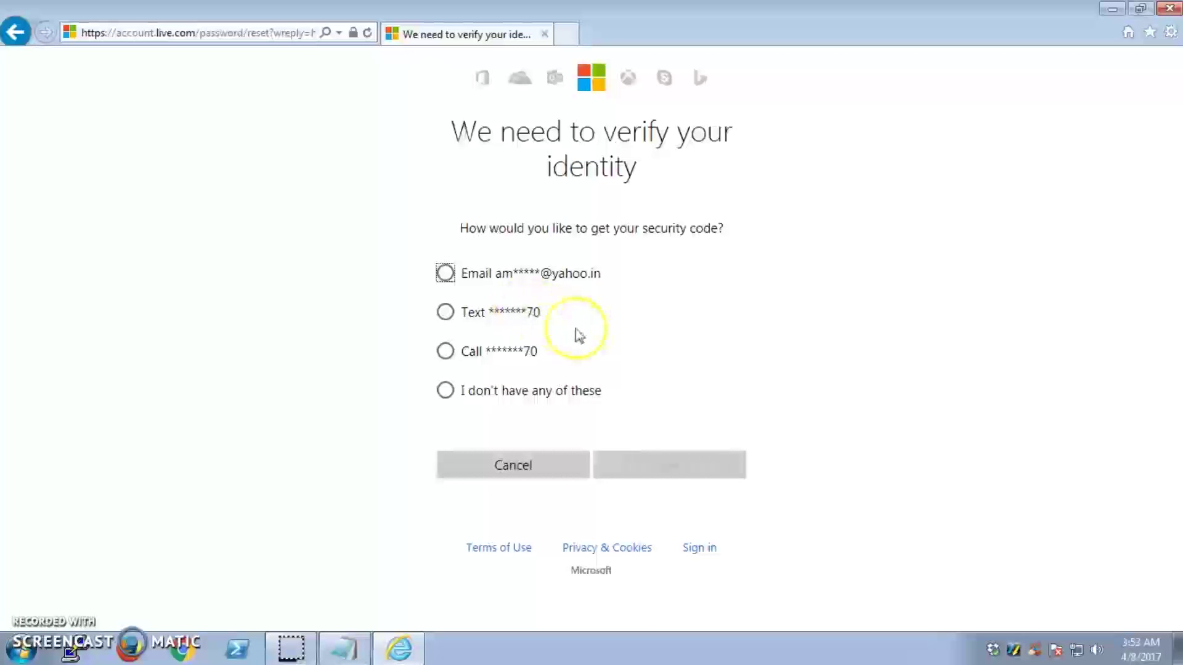
click(446, 313)
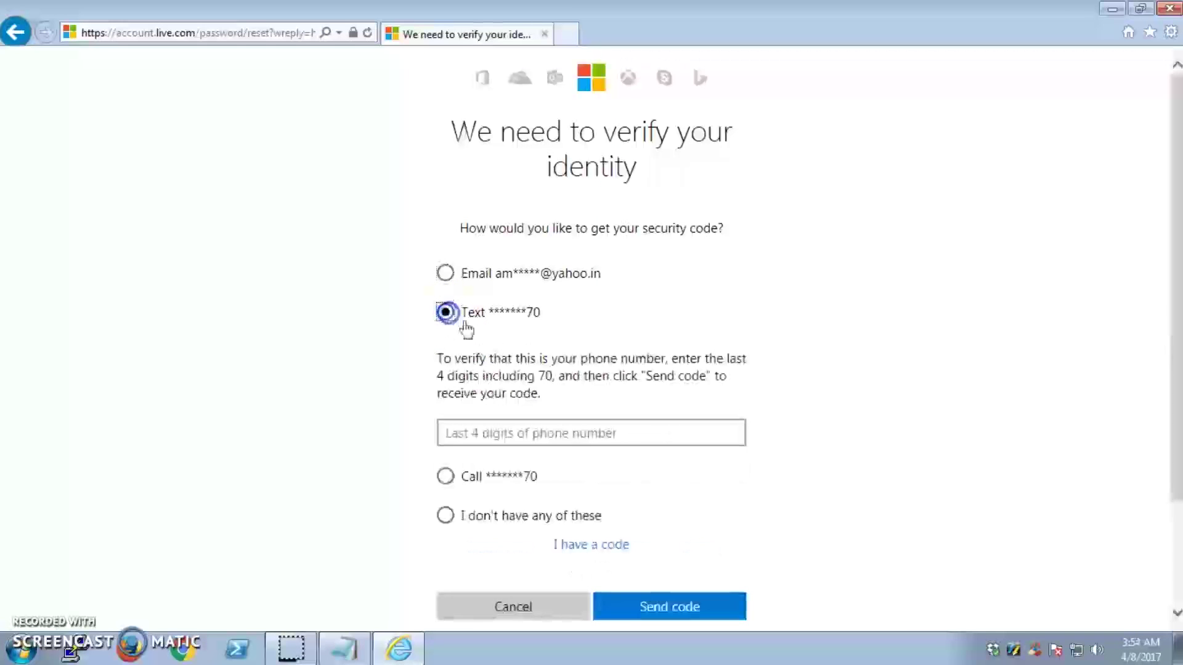
click(575, 438)
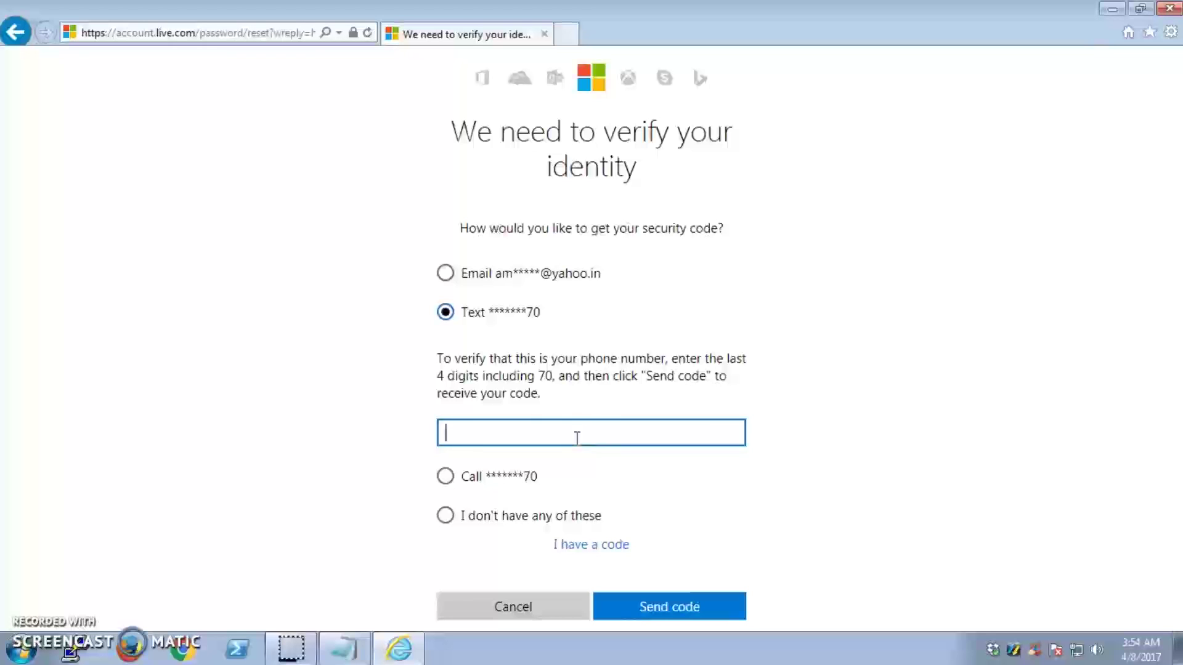
text(2870)
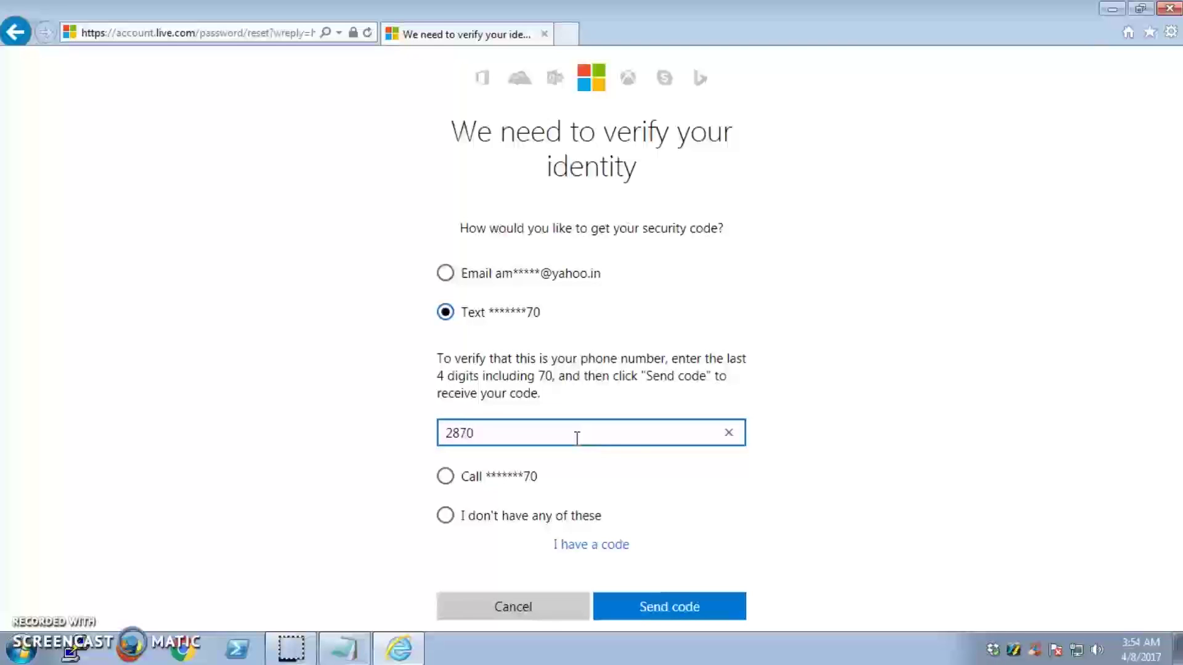
scroll(591, 444, down, 3)
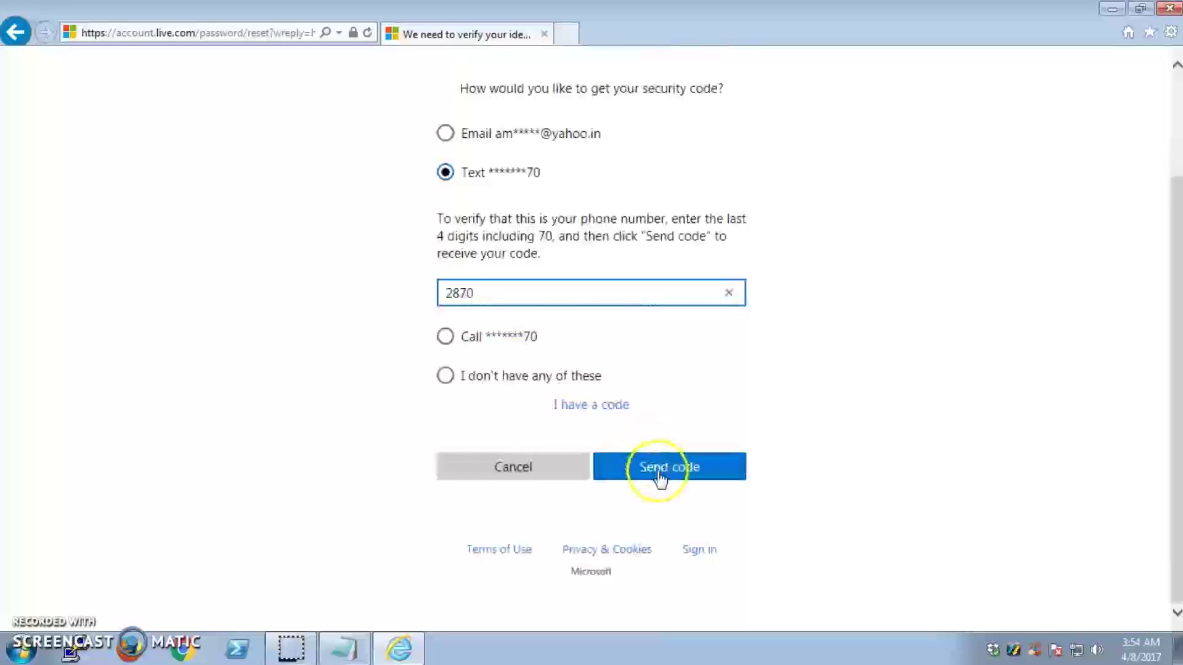
click(659, 478)
click(659, 478)
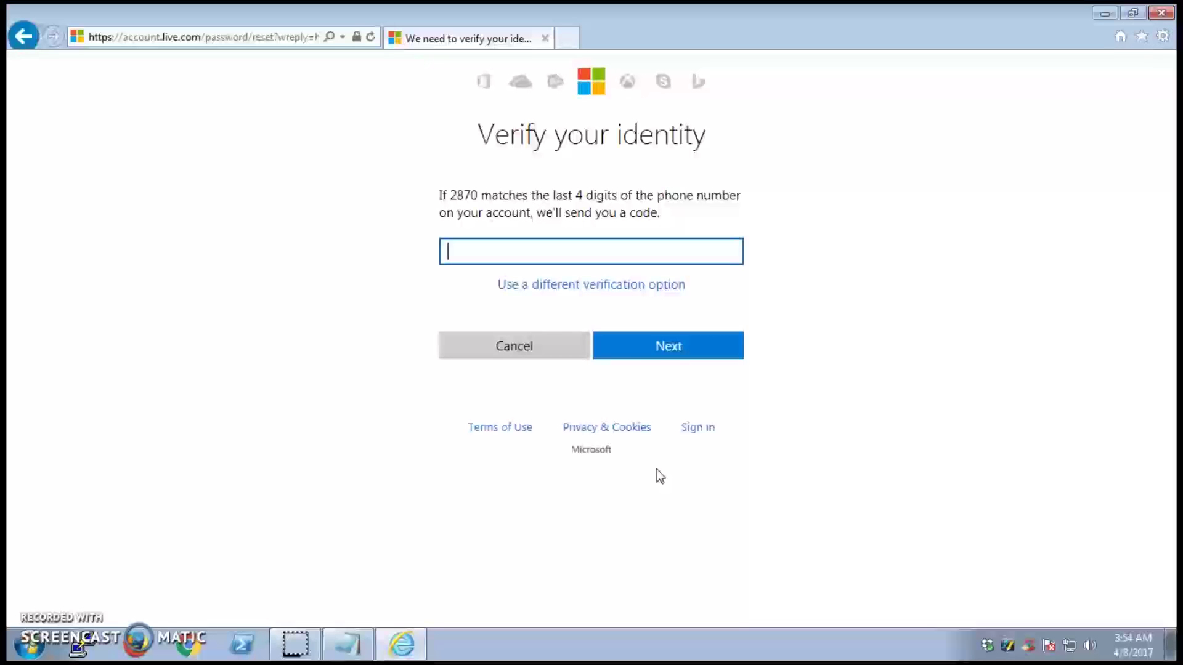
Go back to the verification options, choose phone call, and enter the phone's last four digits
click(556, 285)
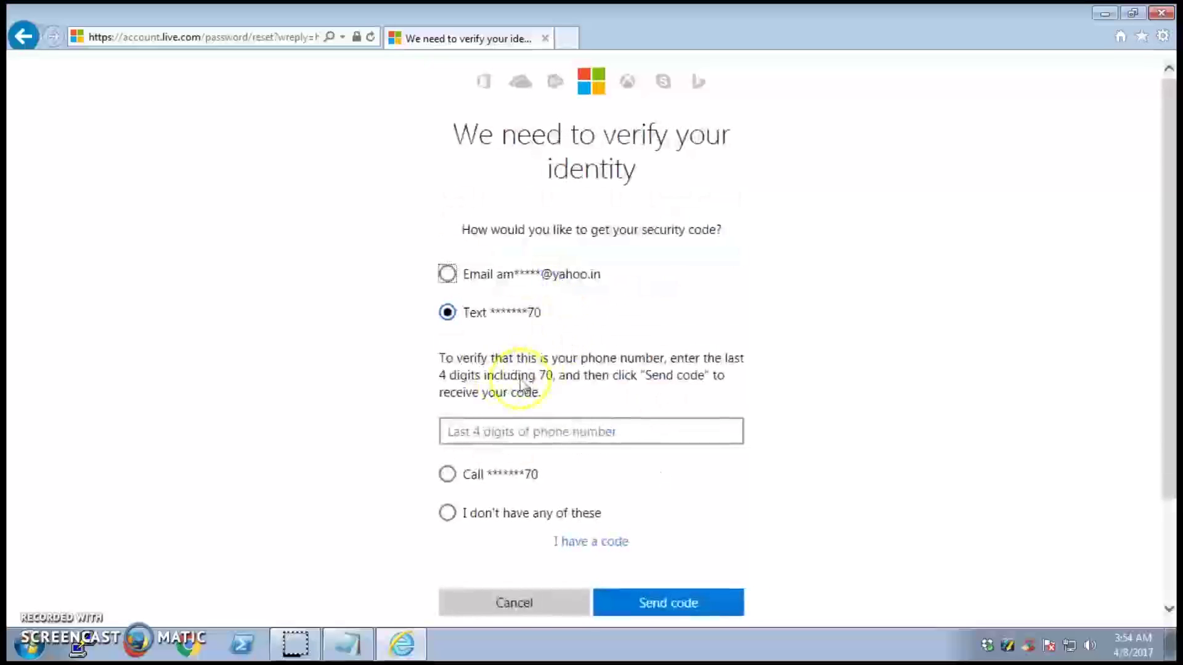
click(447, 473)
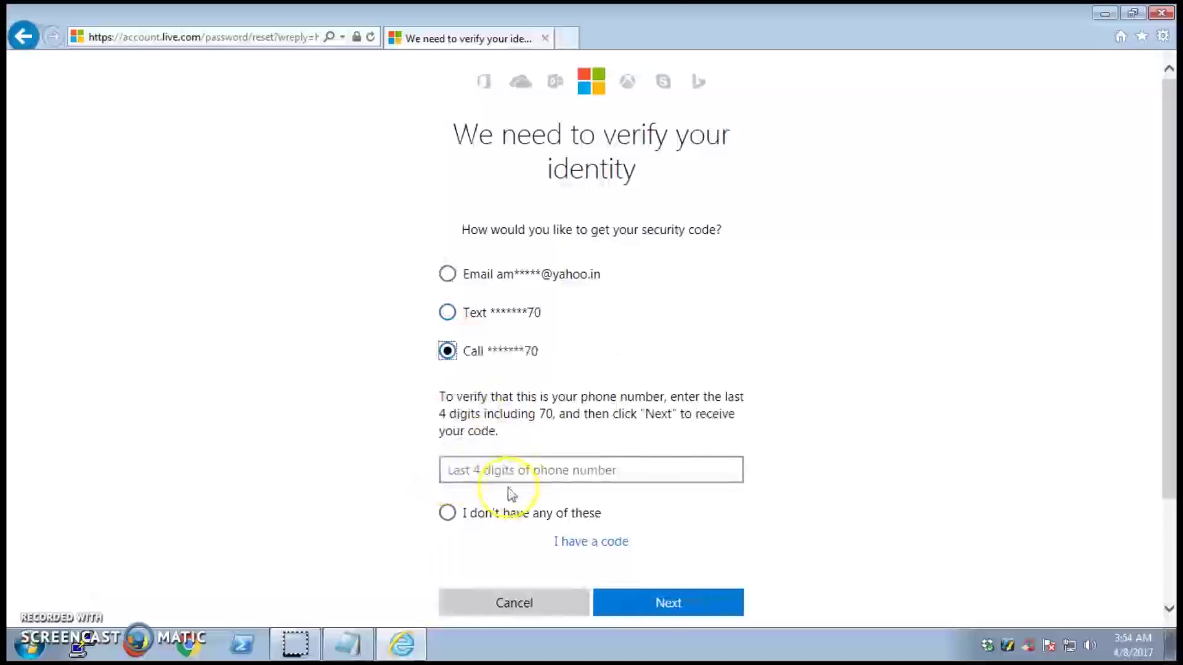
click(515, 471)
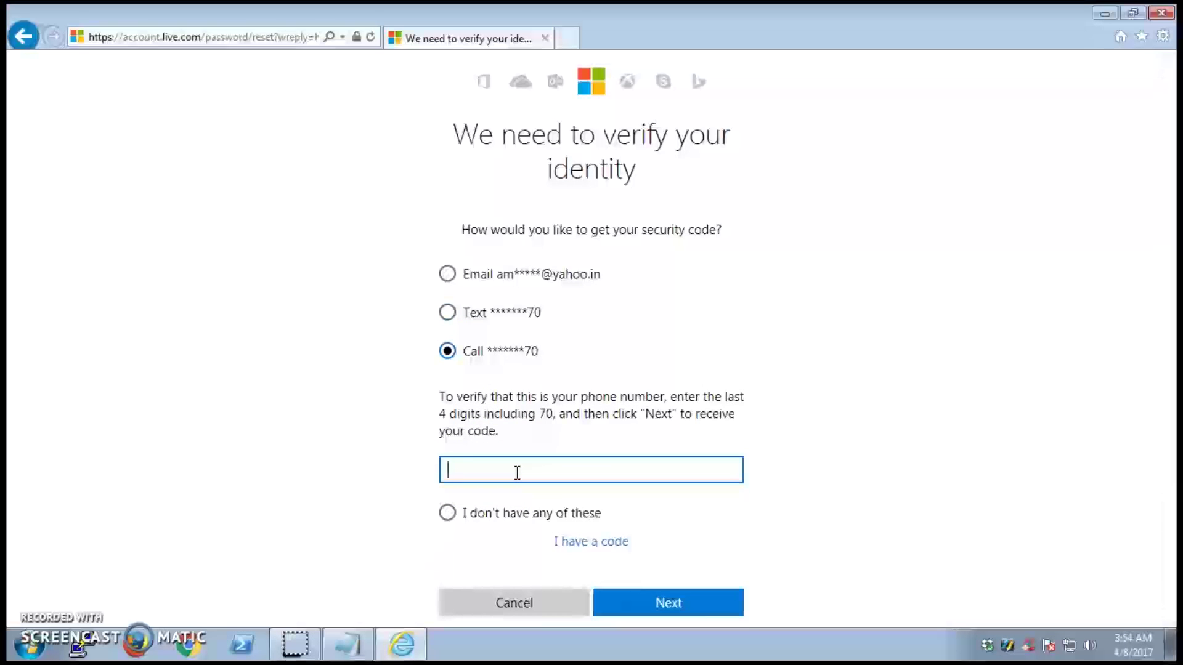
text(28)
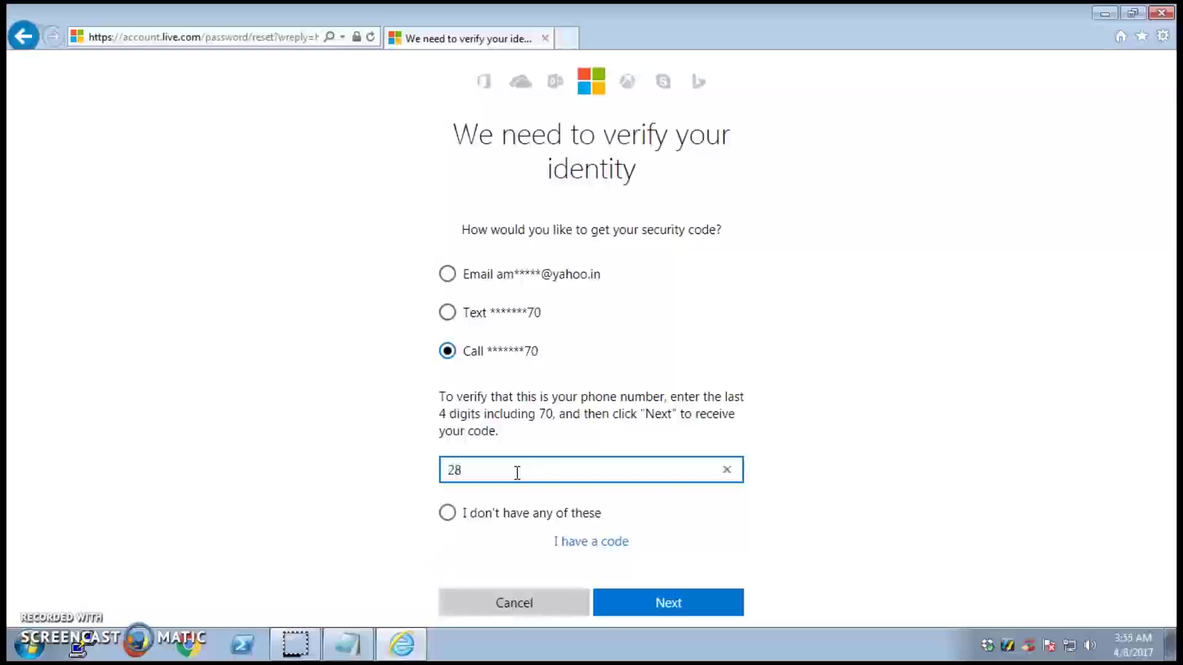
text(70)
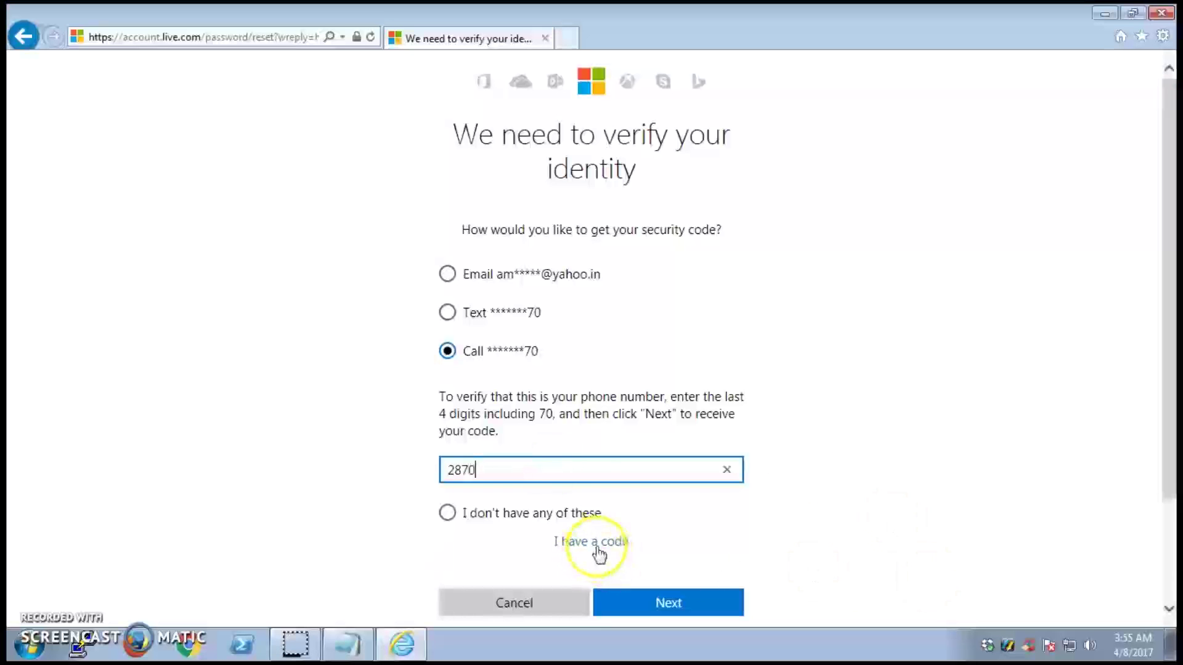
Request the security code by phone call, then return to pick a different verification method
click(650, 601)
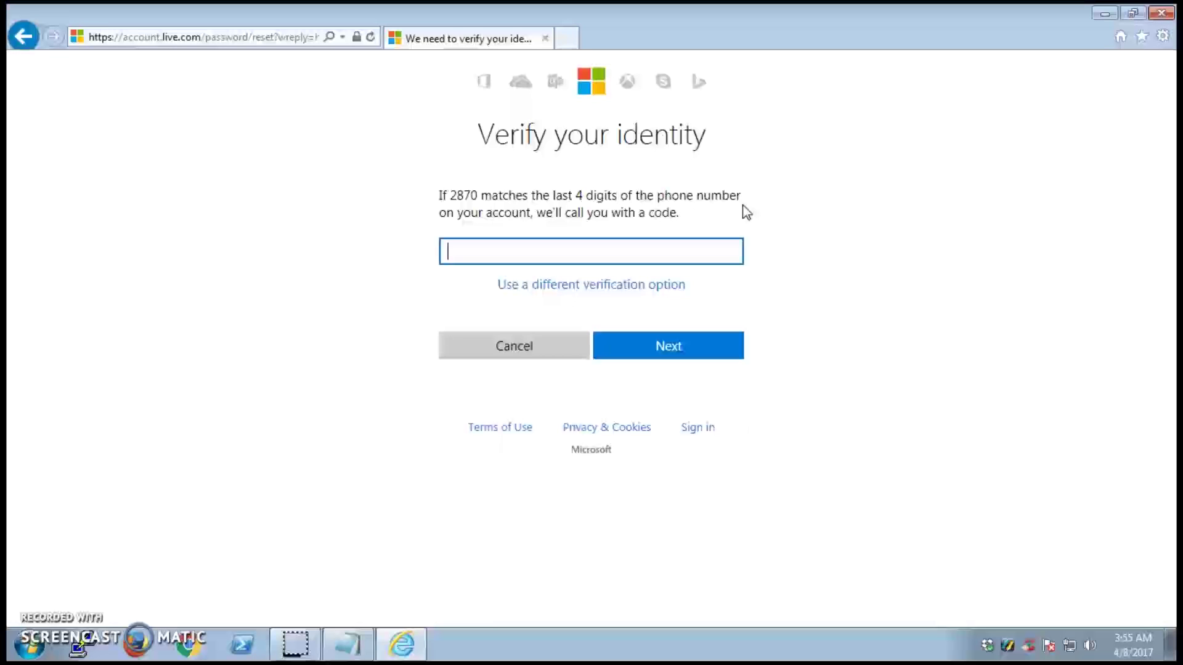
click(707, 248)
click(644, 357)
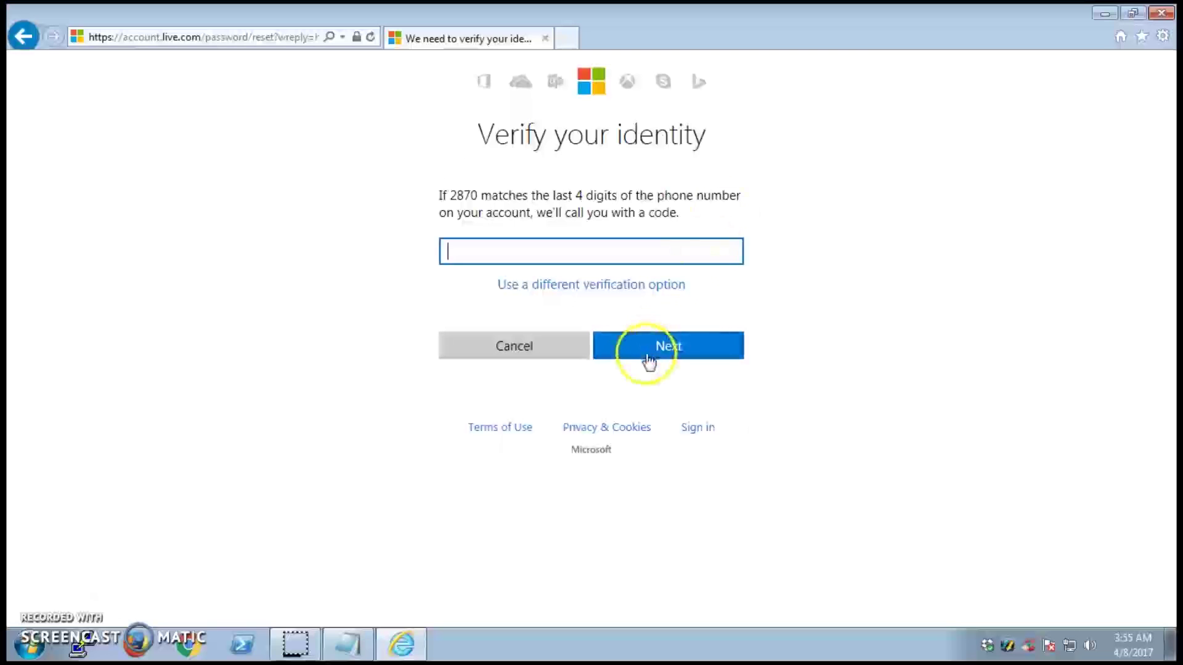
click(585, 287)
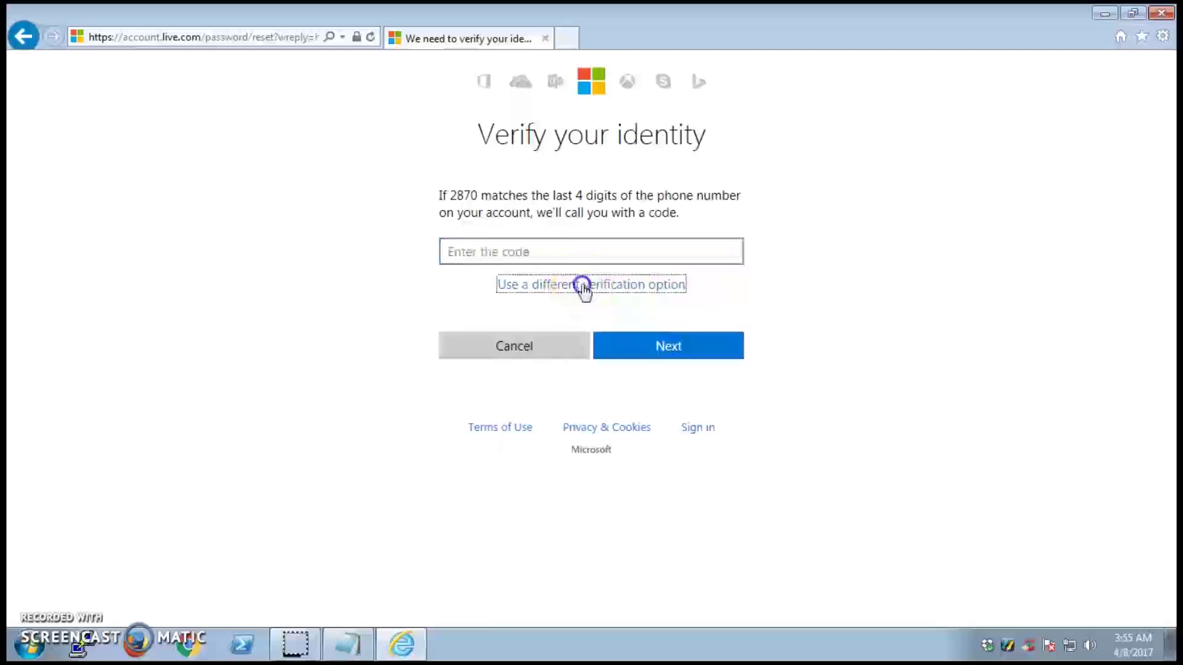
Switch back to text delivery, correct the phone's last four digits, and send the code
click(447, 312)
click(521, 432)
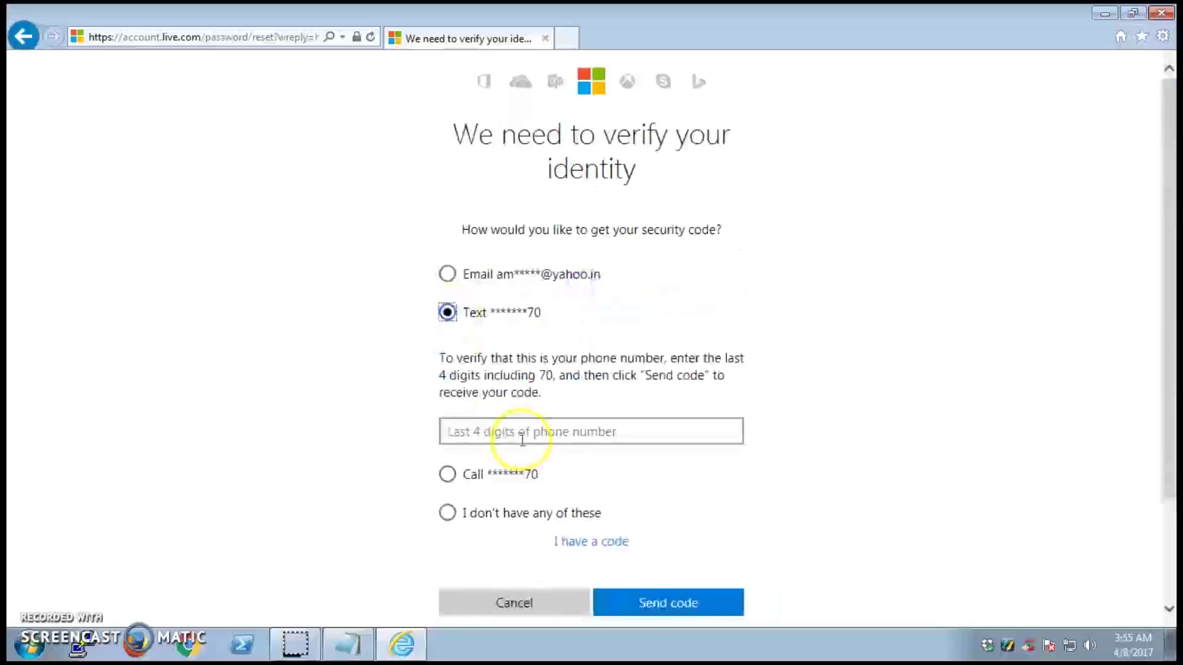
click(678, 423)
click(985, 401)
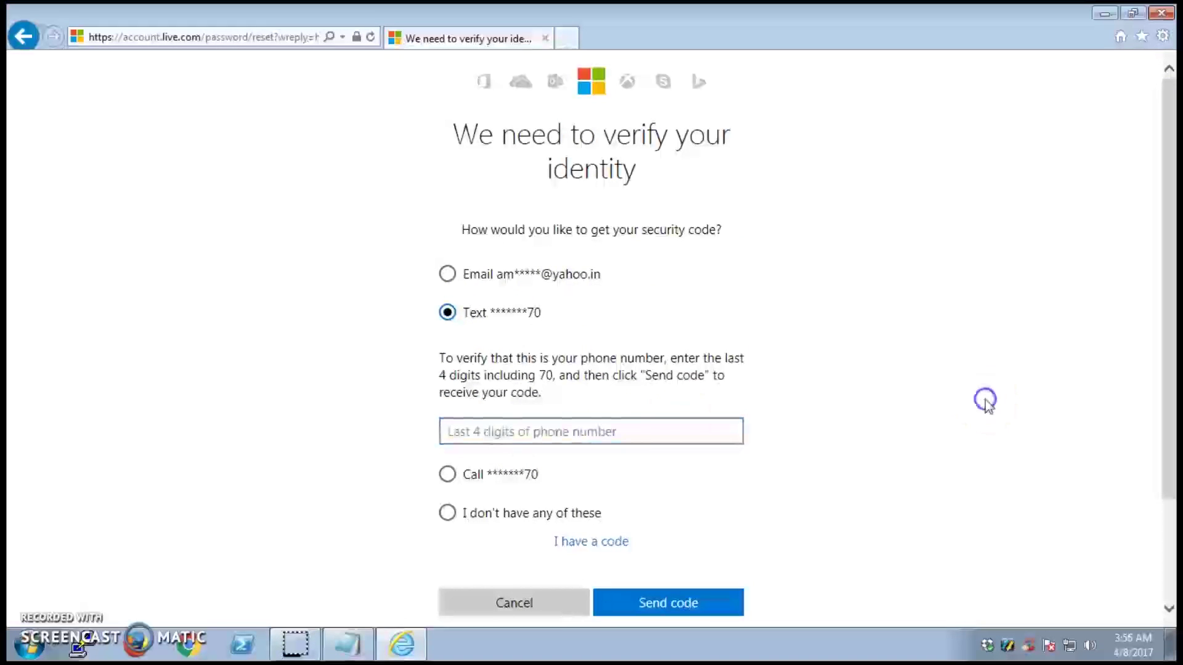
click(523, 439)
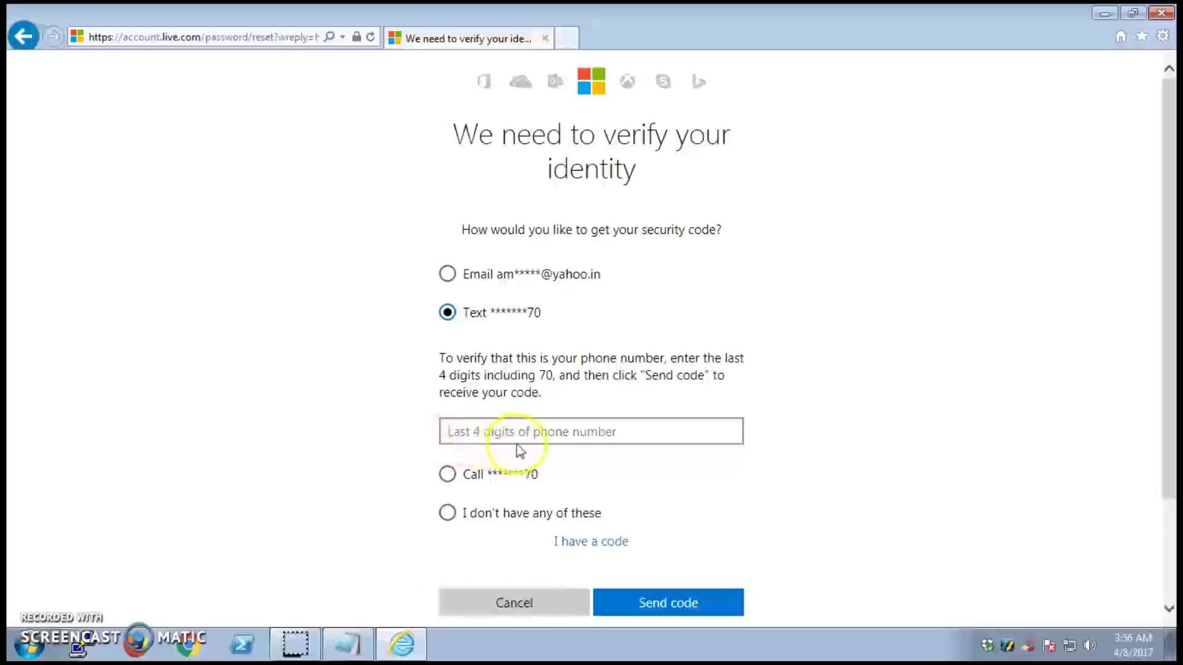
click(609, 436)
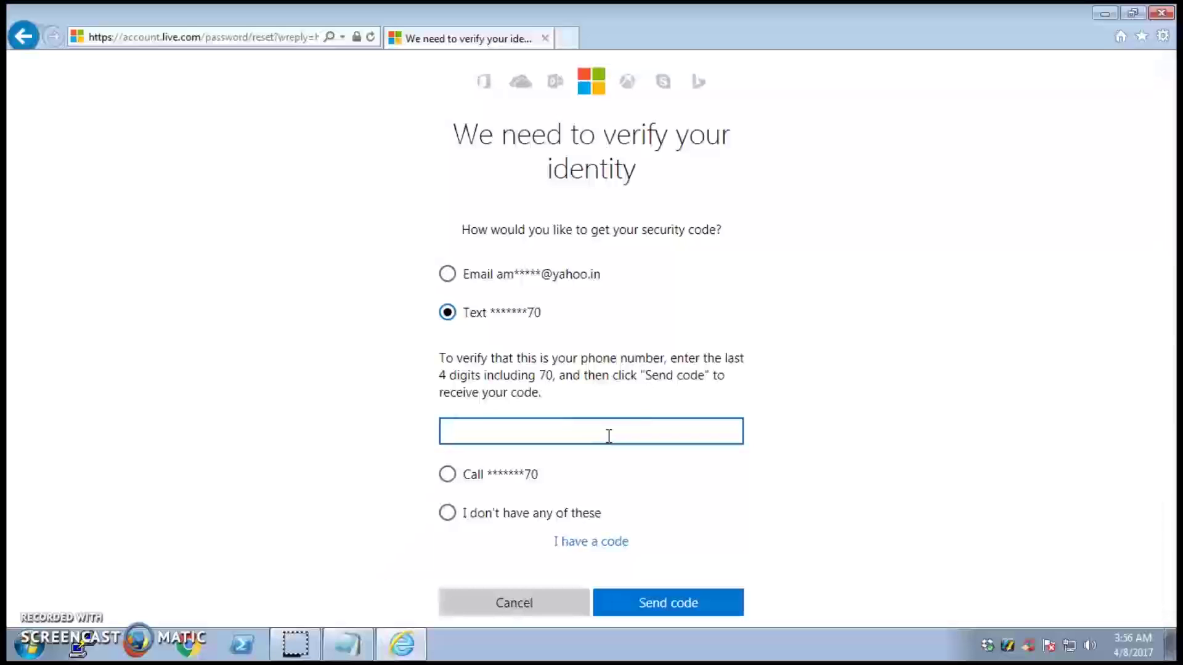
text(5328)
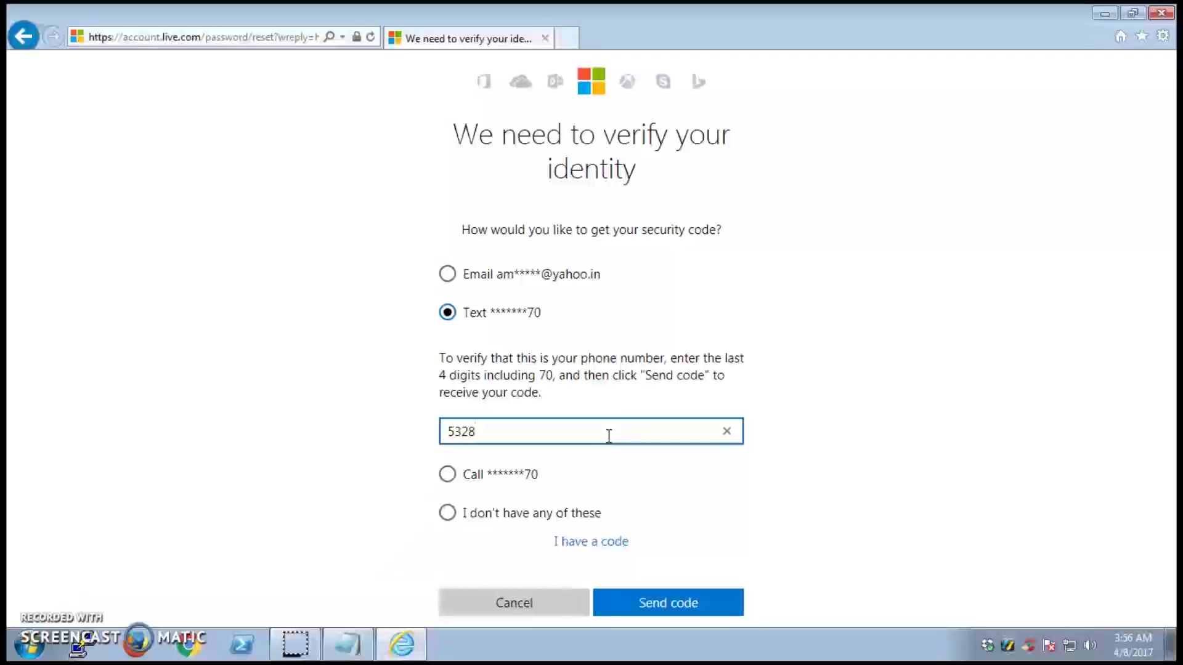
key(BackSpace)
key(BackSpace)
key(BackSpace)
key(BackSpace)
text(2870)
click(661, 602)
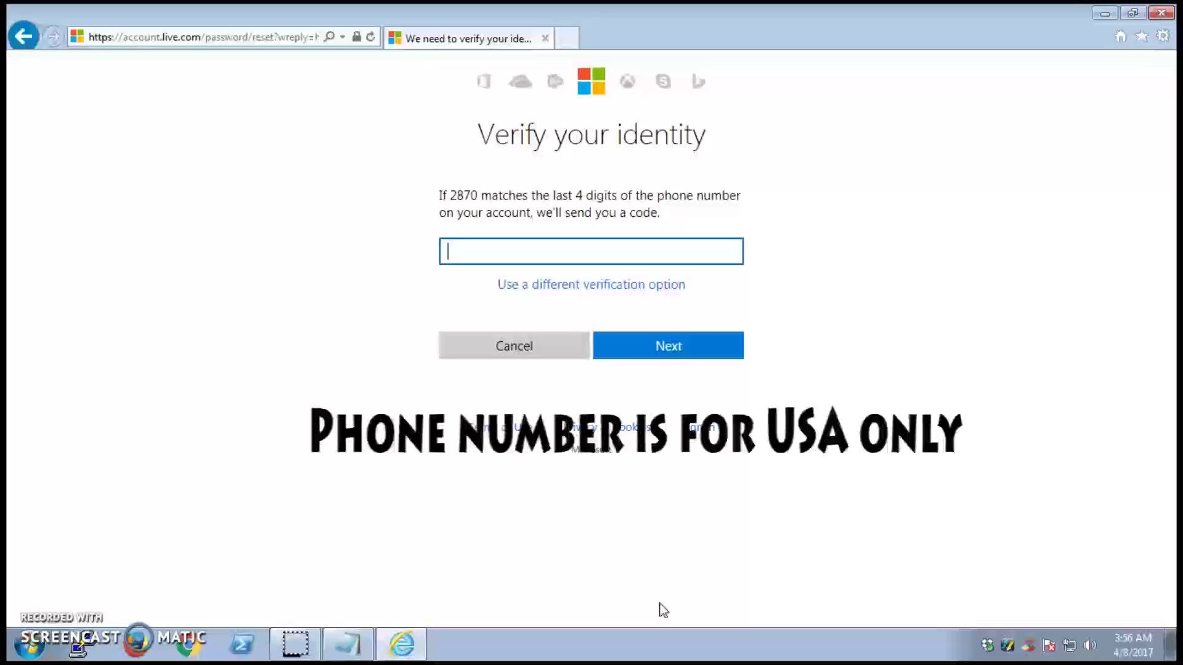
Check the Notepad notes, then go back to the list of verification options in the browser
click(347, 644)
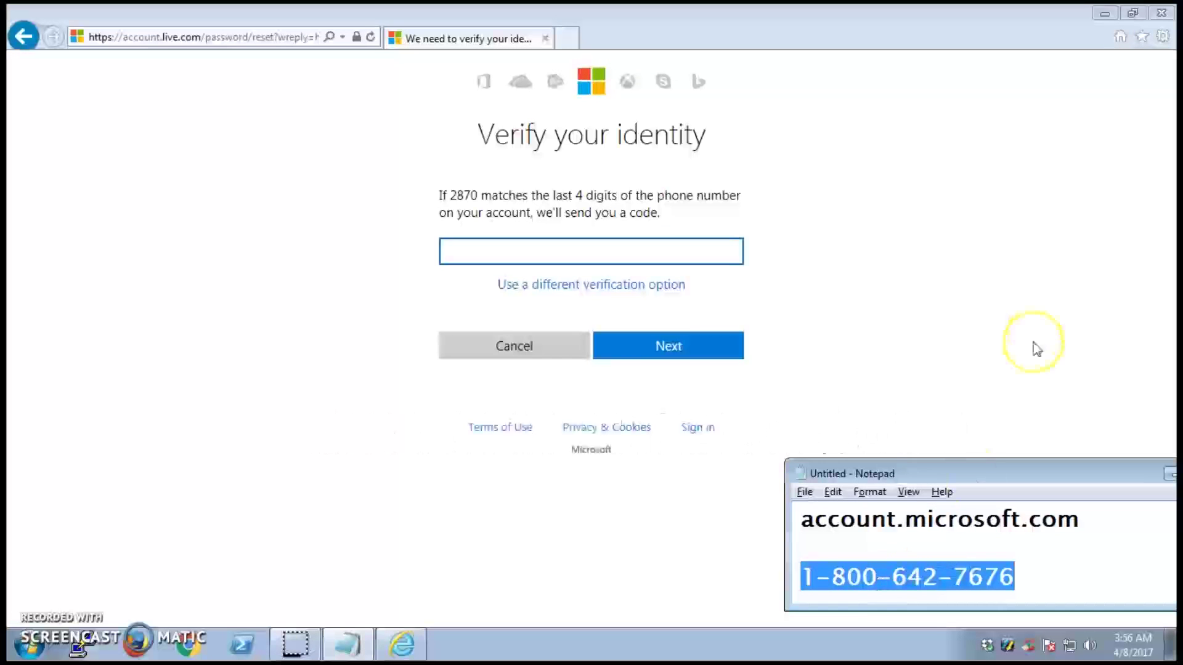
click(1042, 301)
click(608, 287)
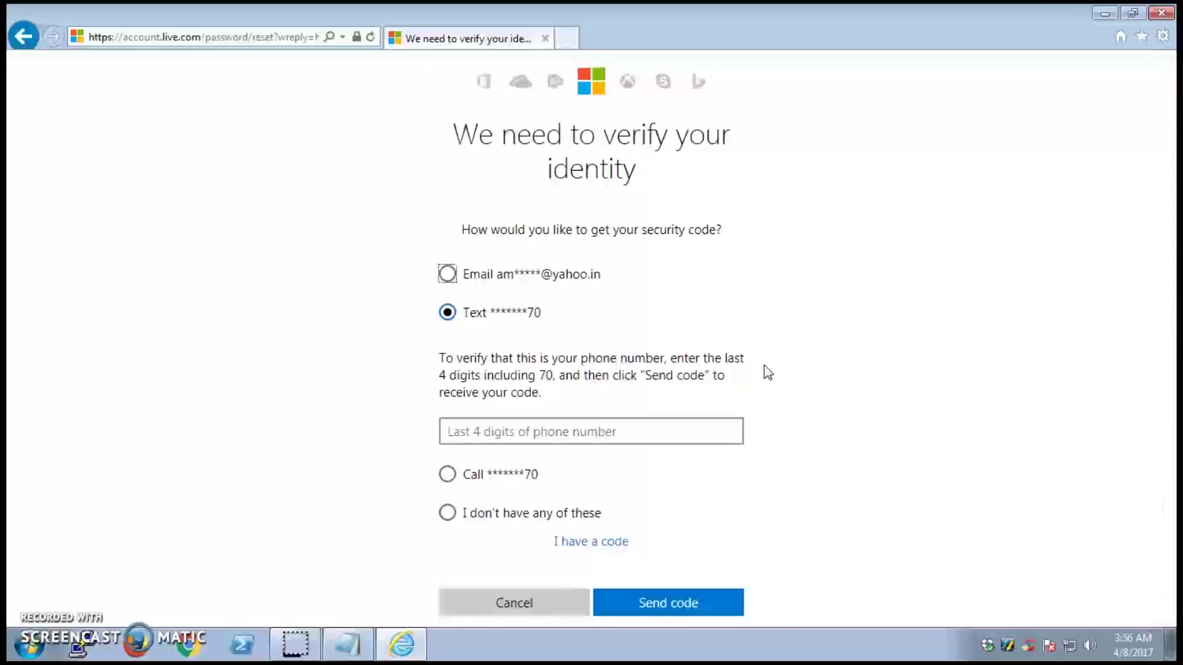
Choose the email option, complete the account's email address, and send the security code
click(447, 273)
click(521, 393)
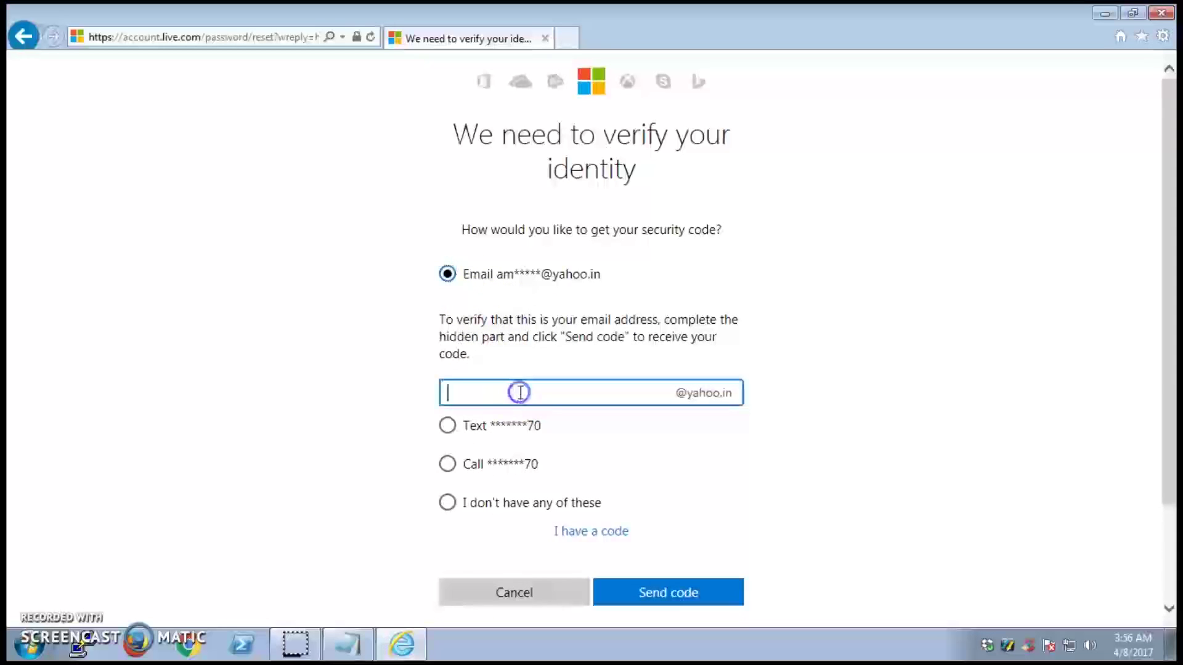
text(am)
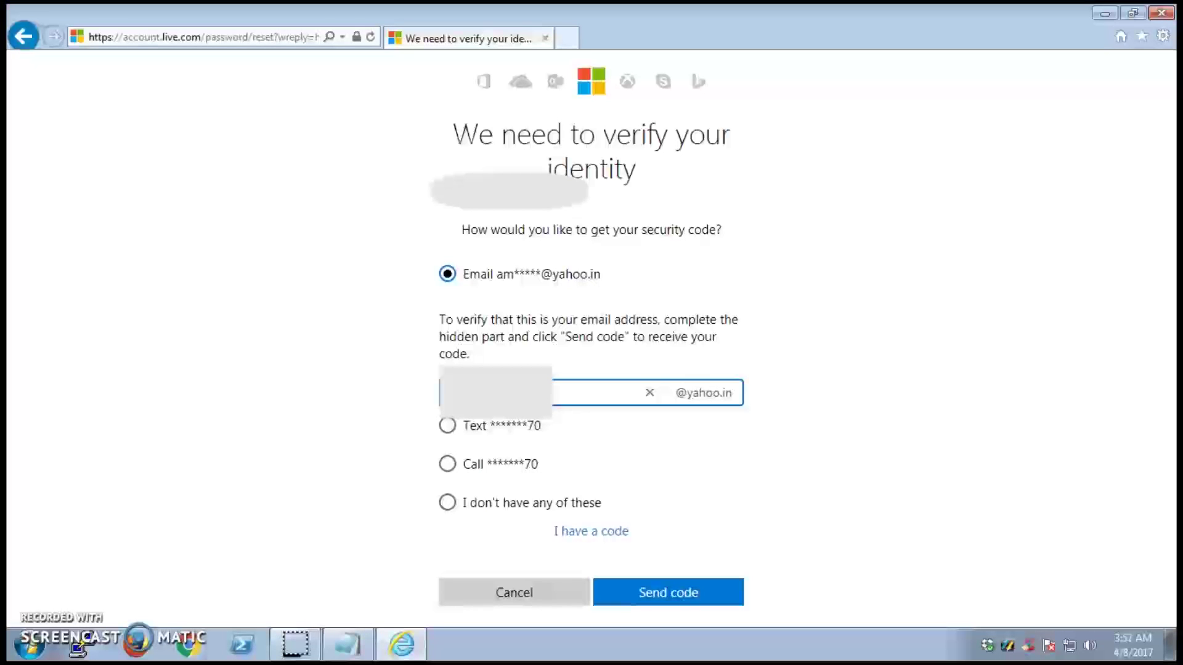
click(651, 597)
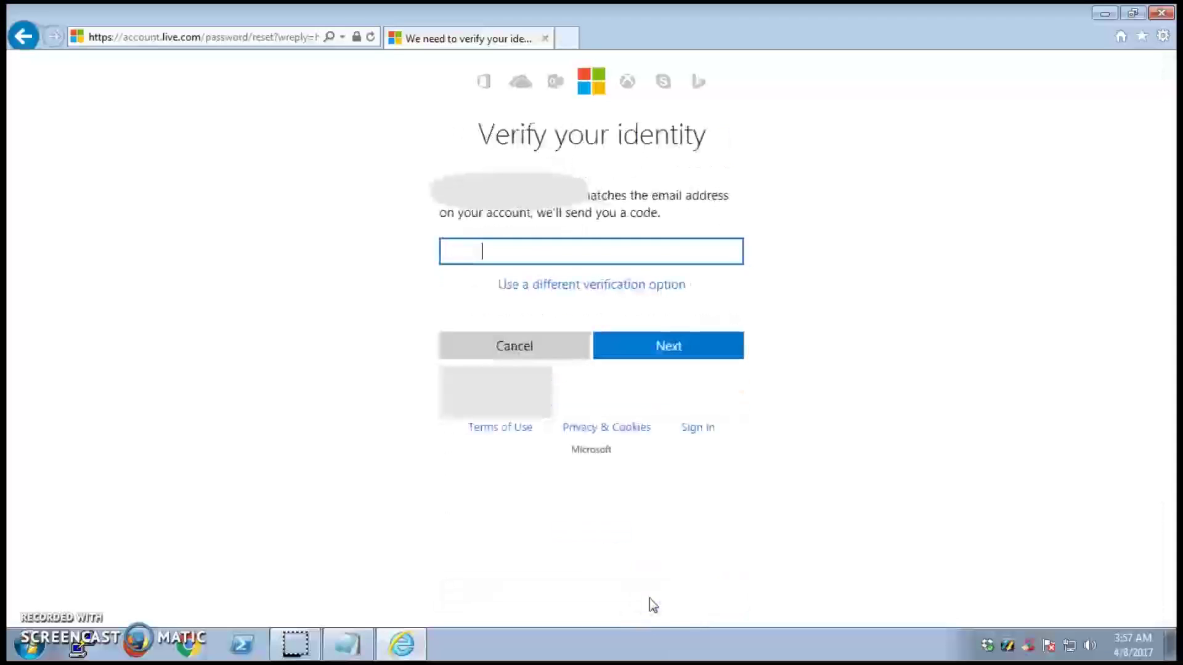
click(401, 601)
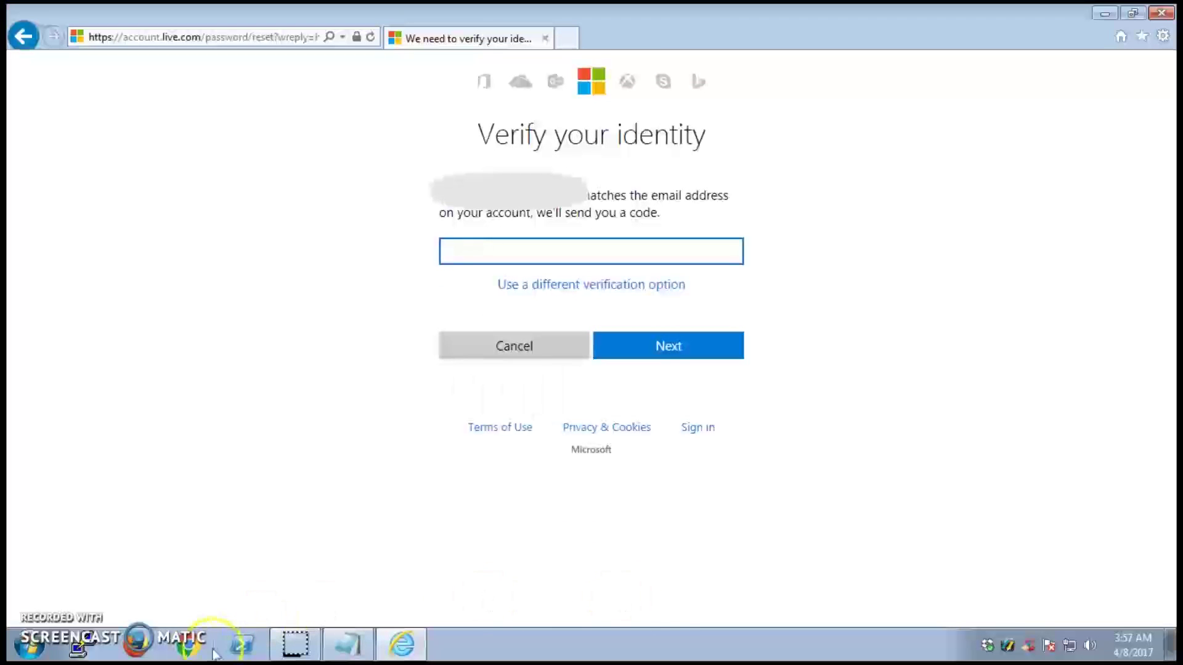
mouse_move(370, 630)
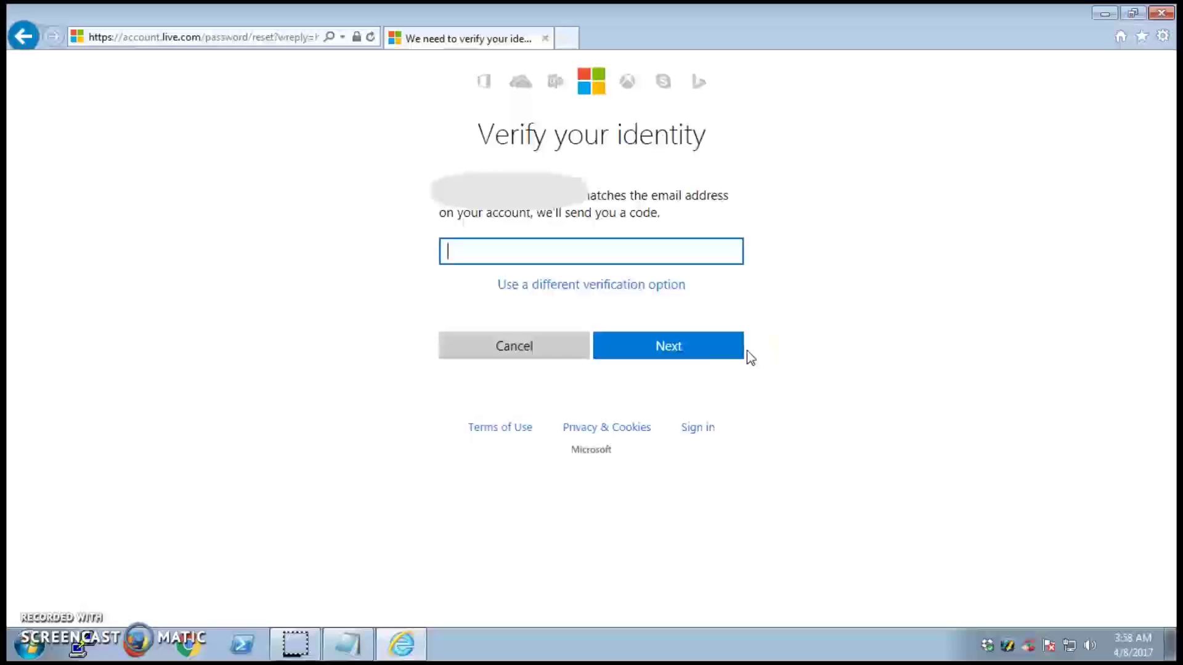
click(608, 290)
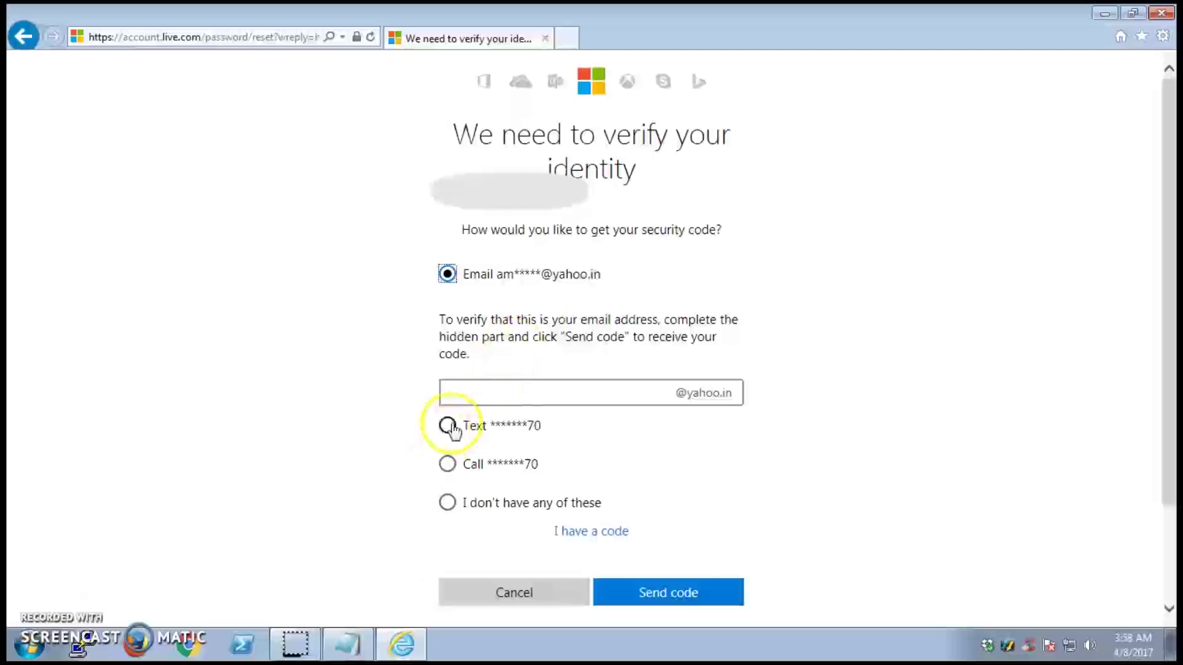
Choose the phone-call option, enter the phone number's last four digits, and request the call
click(446, 465)
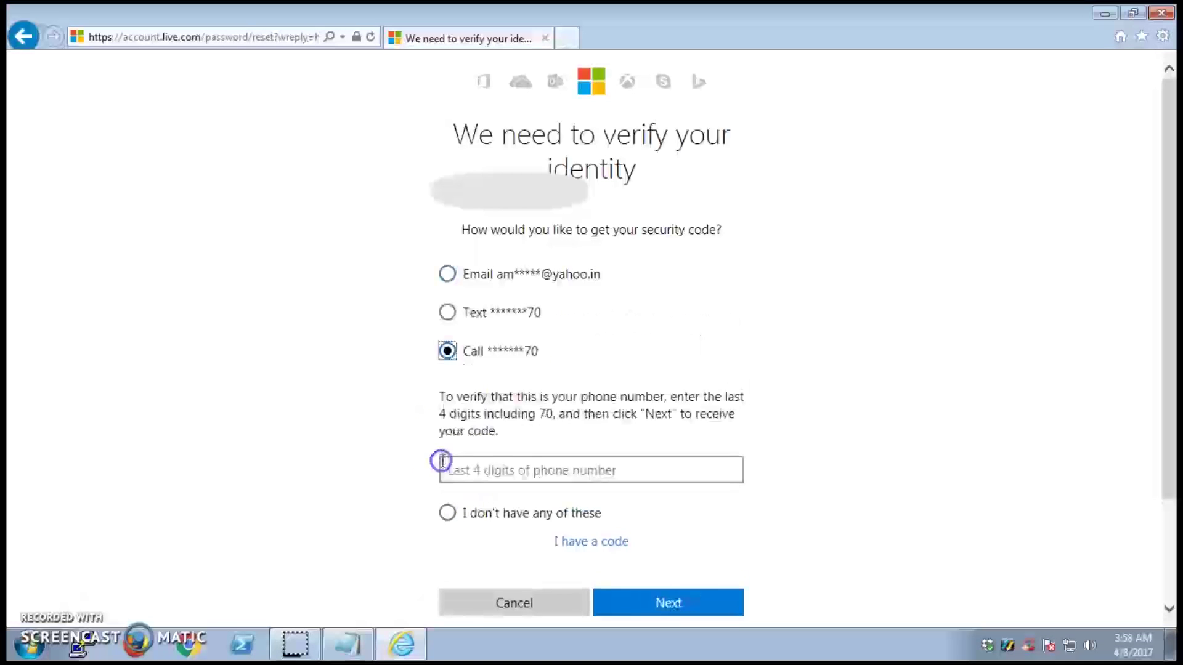
click(519, 475)
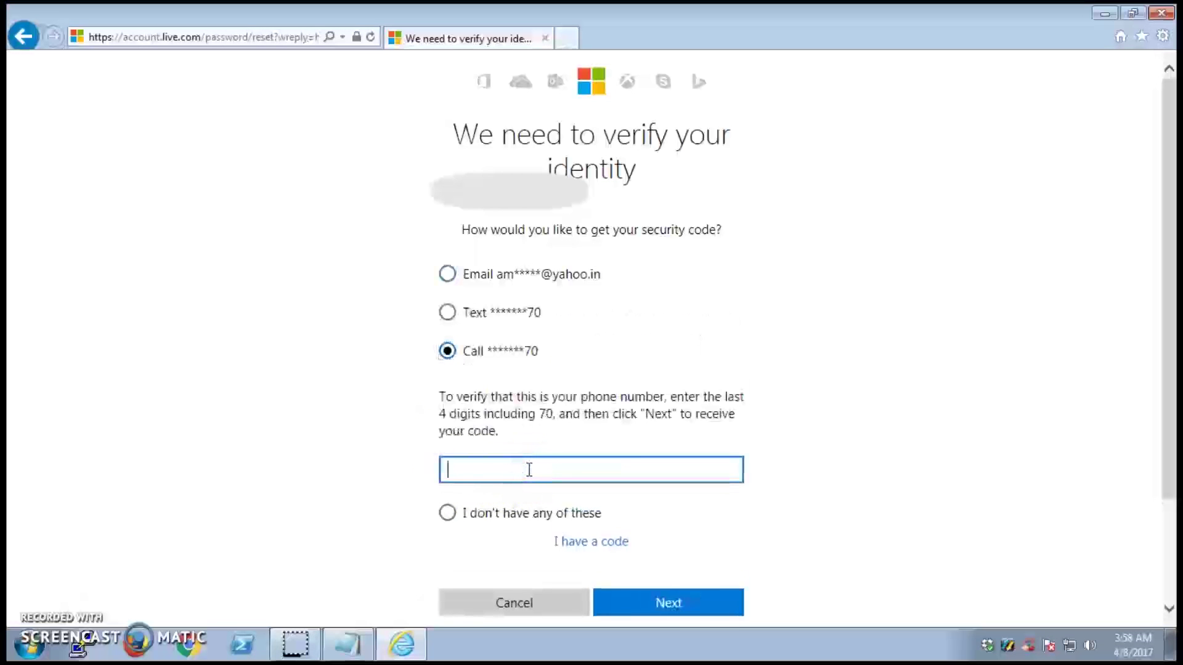
text(2870)
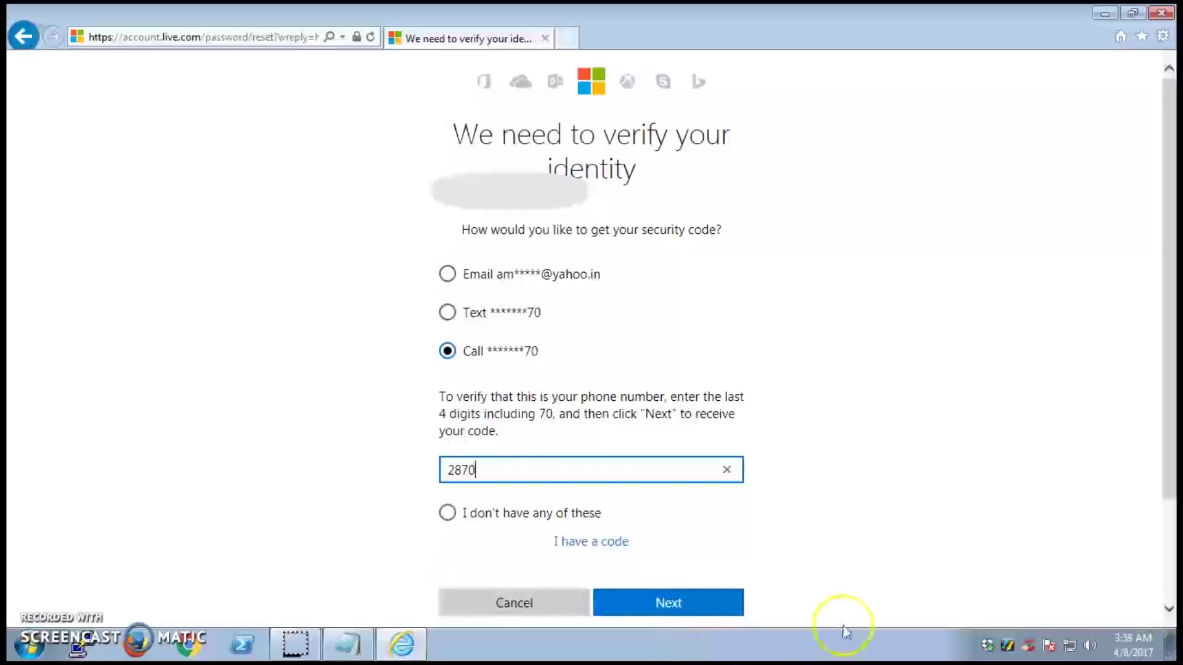
click(675, 604)
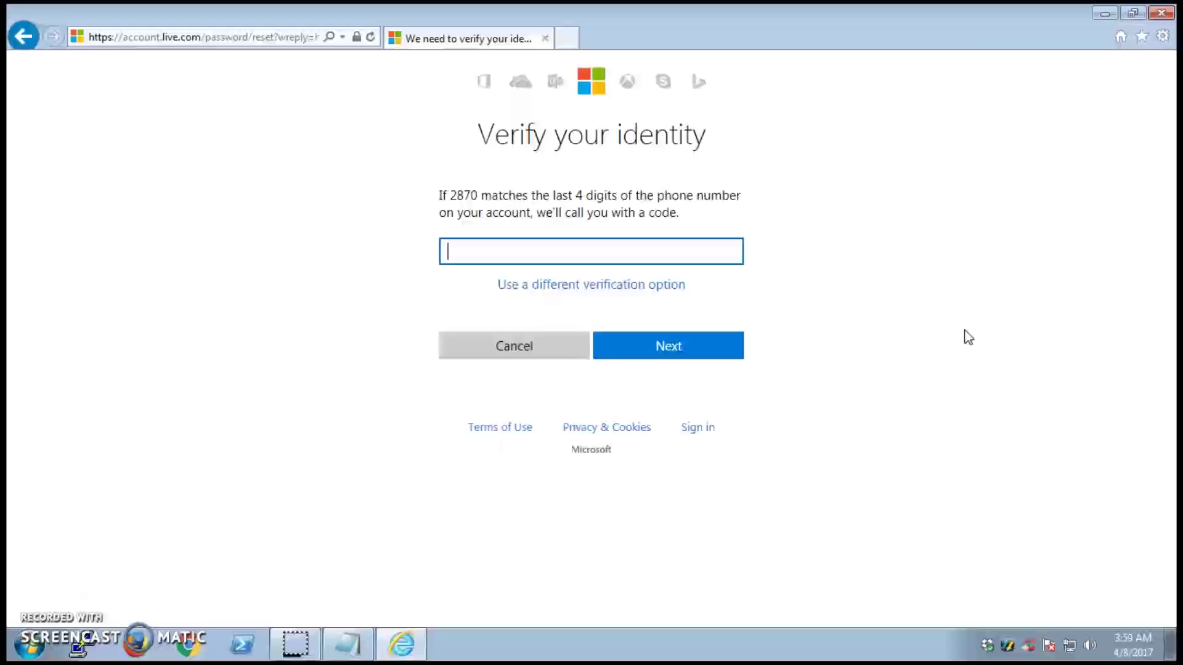
click(967, 317)
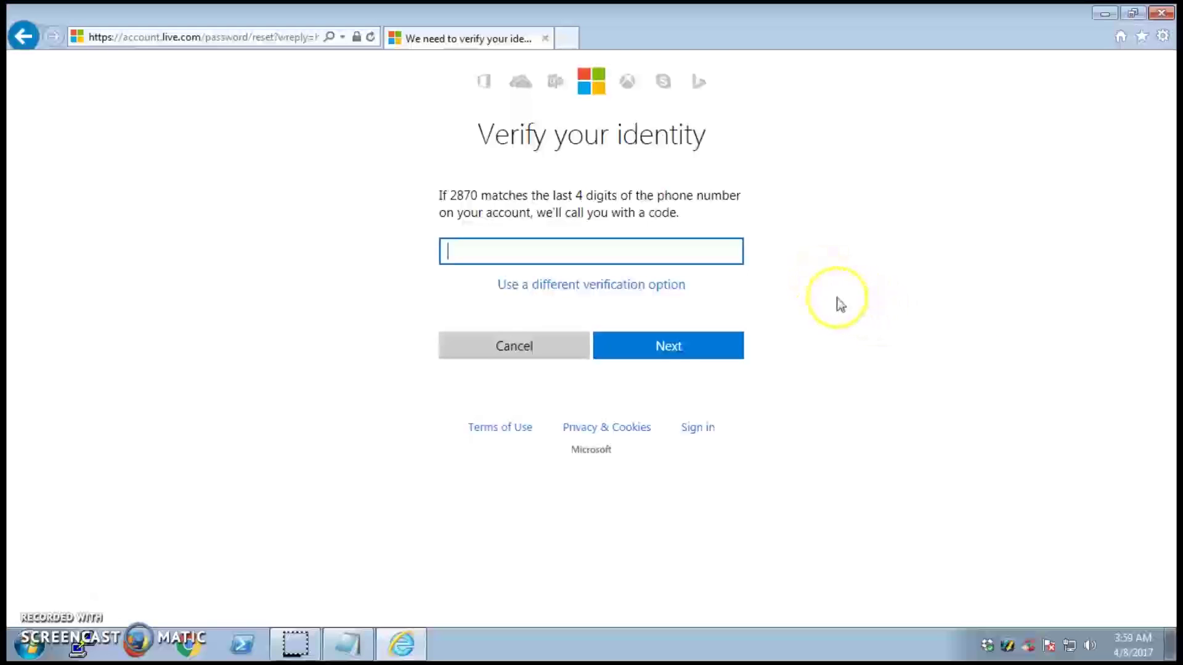
click(741, 302)
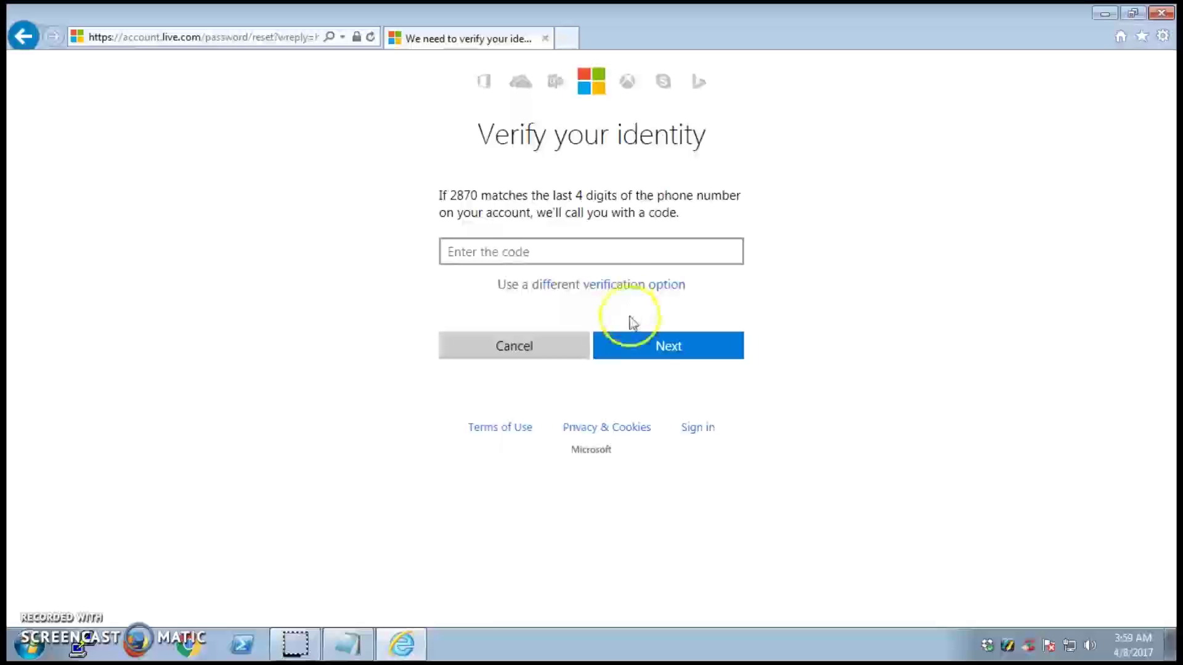
Pick the email option again, clear the partly typed address, and choose 'I have a code'
click(616, 286)
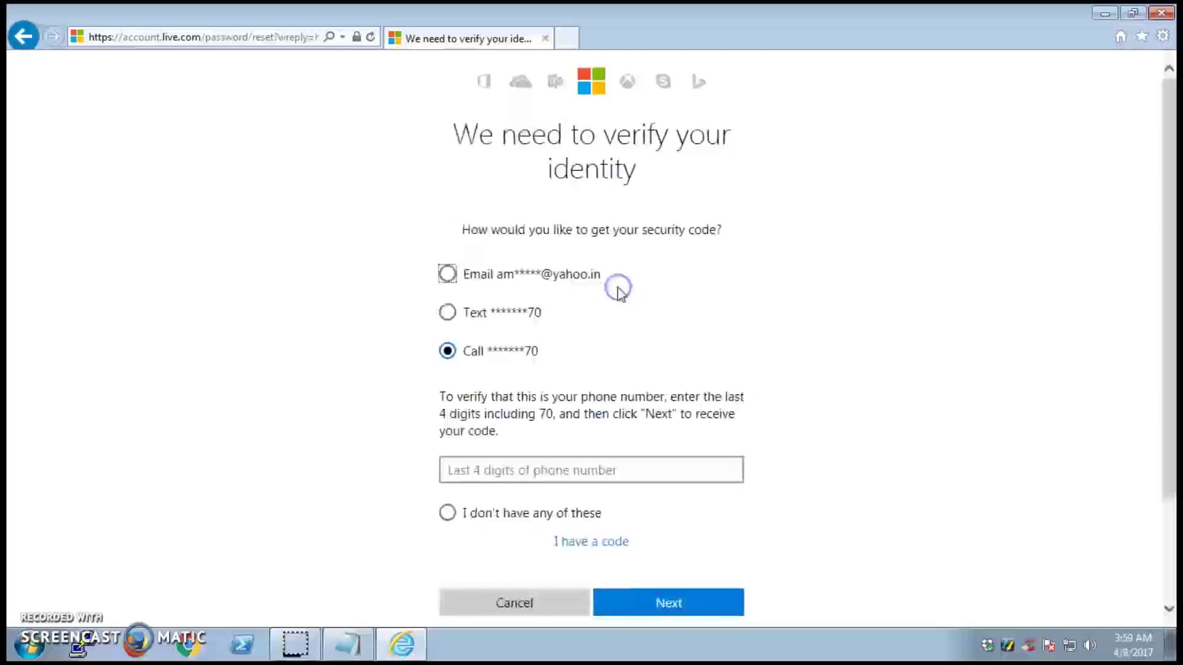
click(447, 274)
click(558, 393)
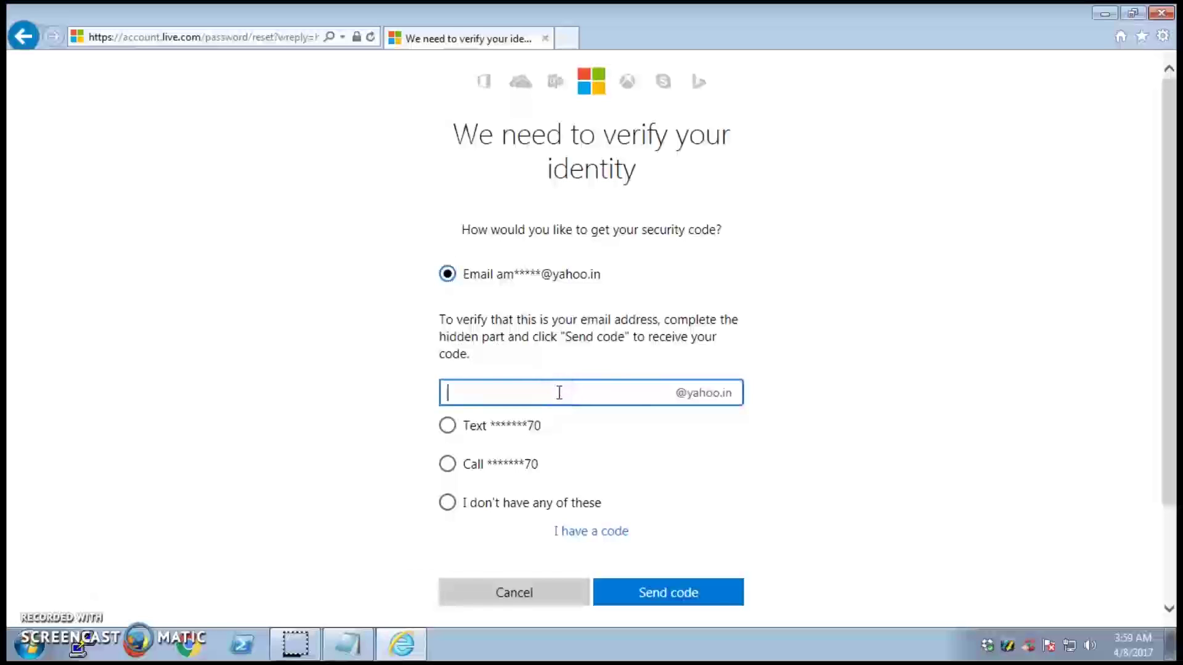
text(amu)
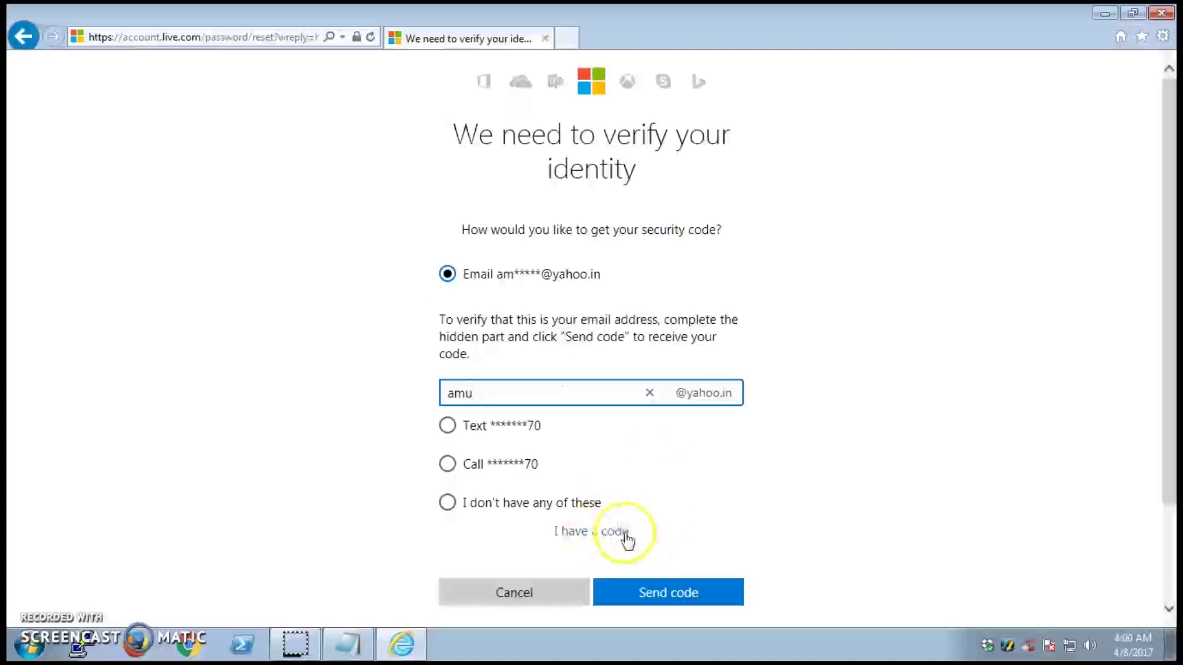
drag(501, 399, 328, 382)
key(BackSpace)
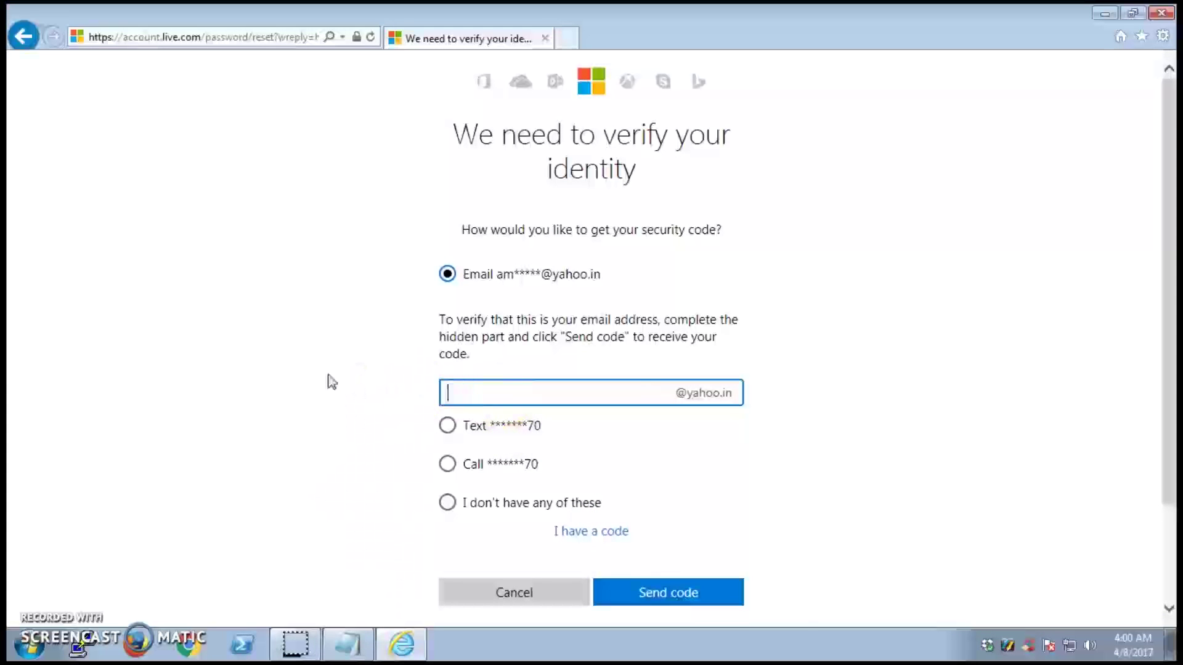
click(607, 532)
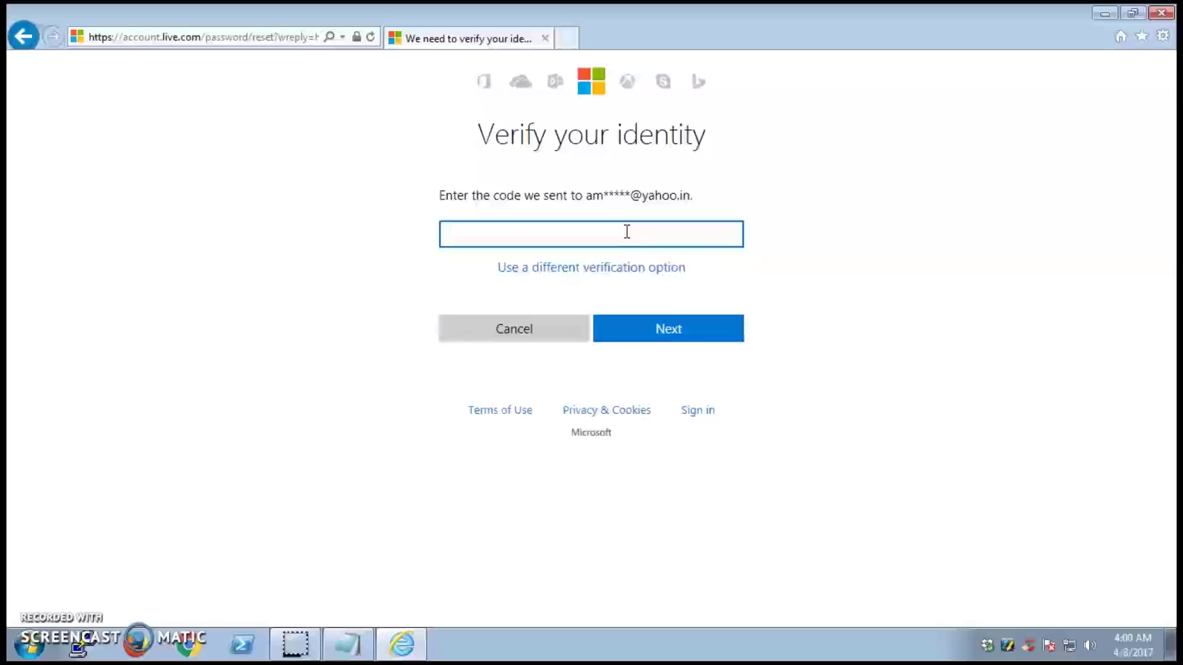
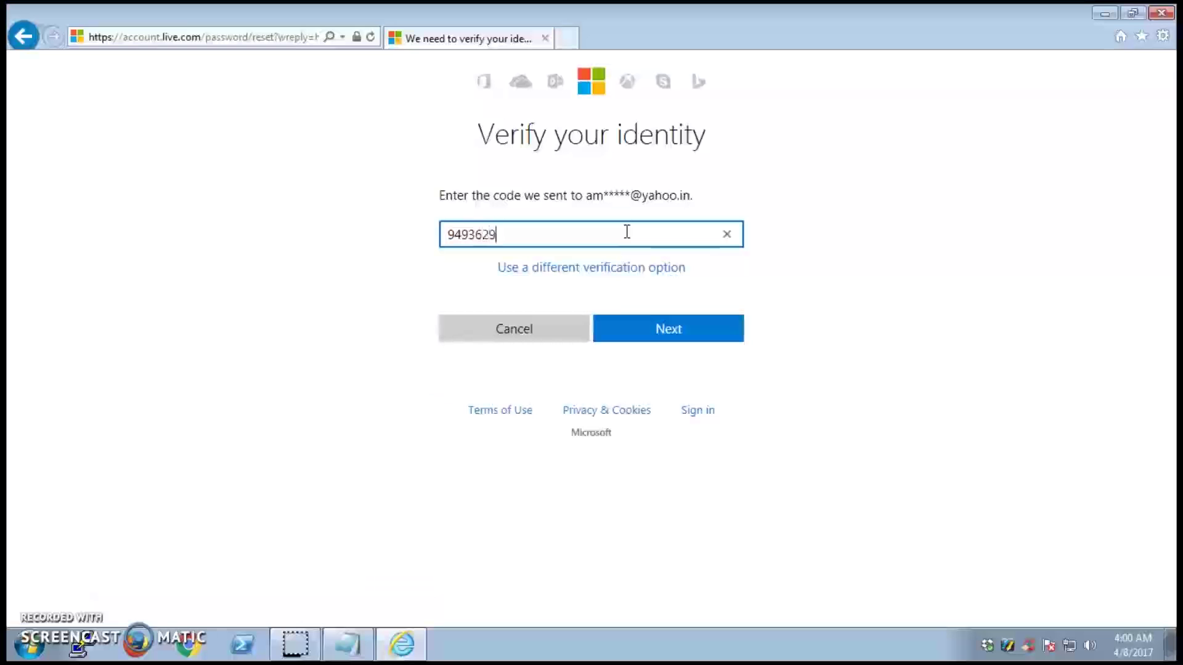
Enter the security code received by email and submit it
click(671, 331)
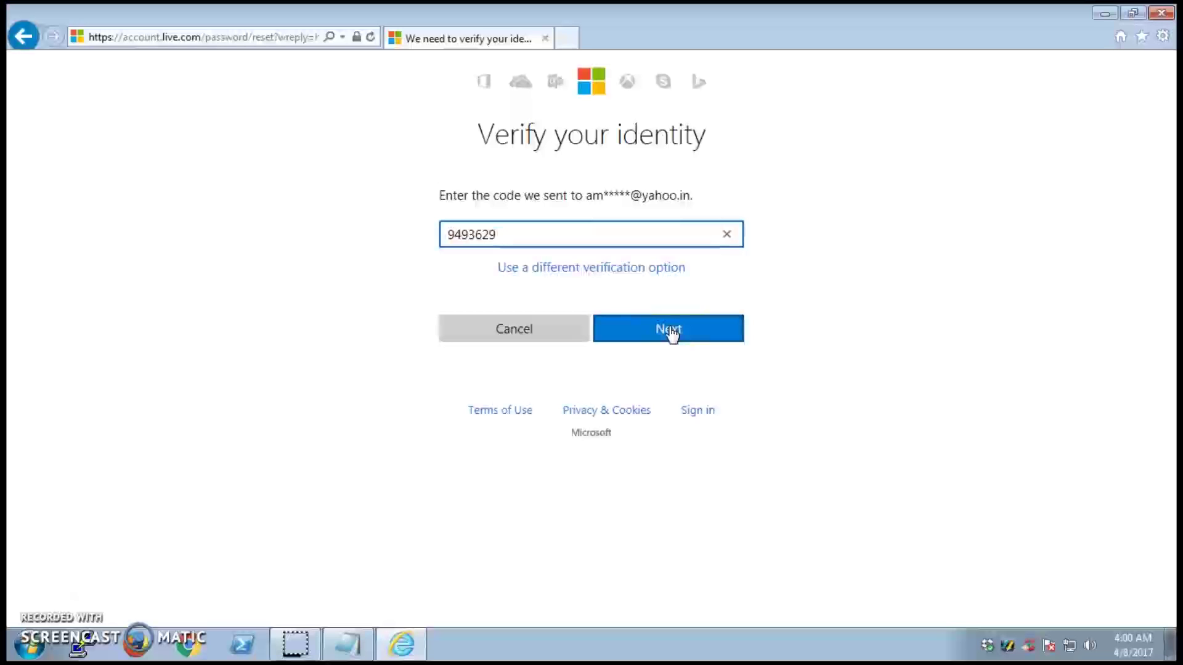
click(670, 327)
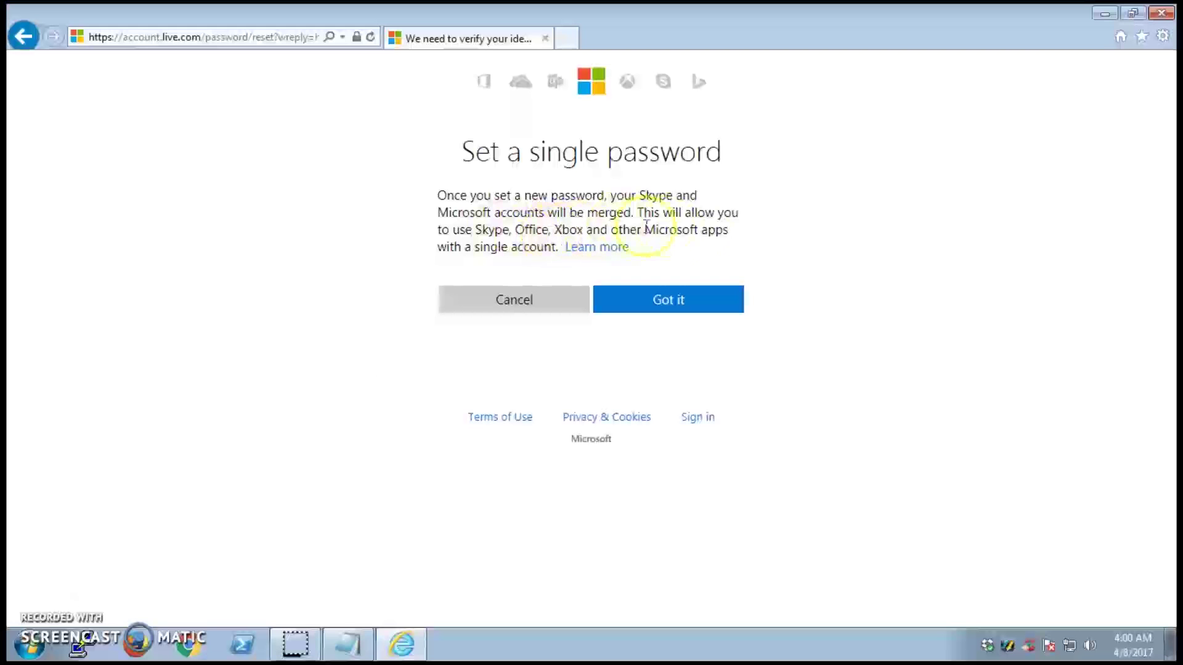
Acknowledge the Skype account-merge notice, then type and confirm the new password
click(658, 301)
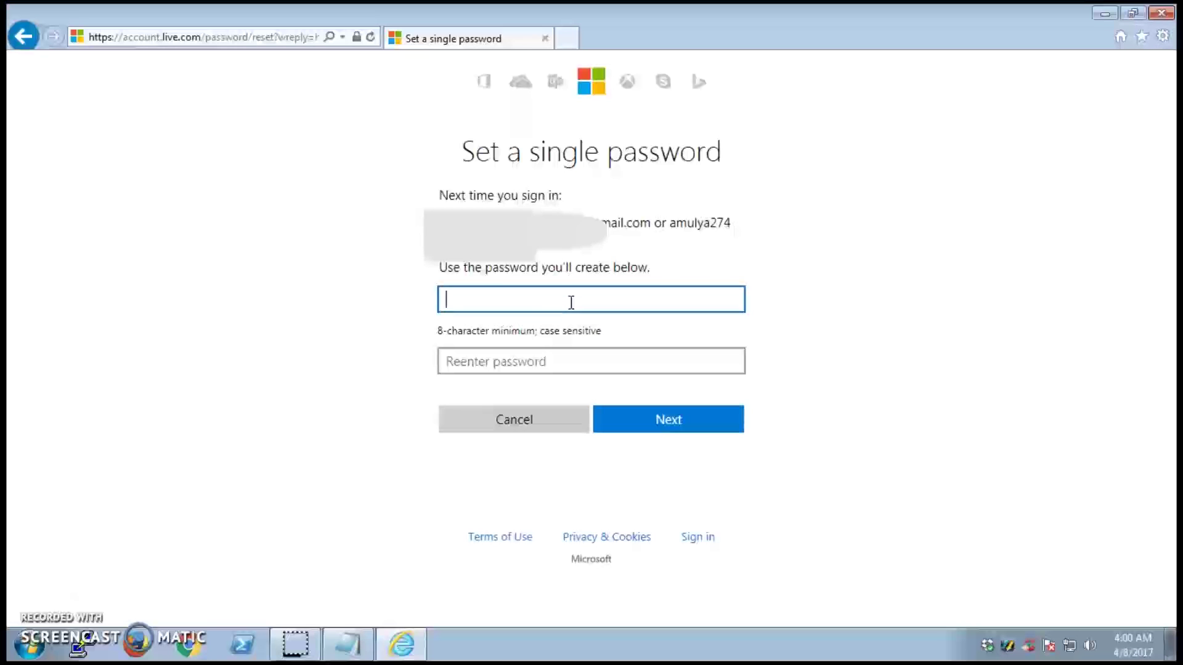
text(••••••••••)
key(Tab)
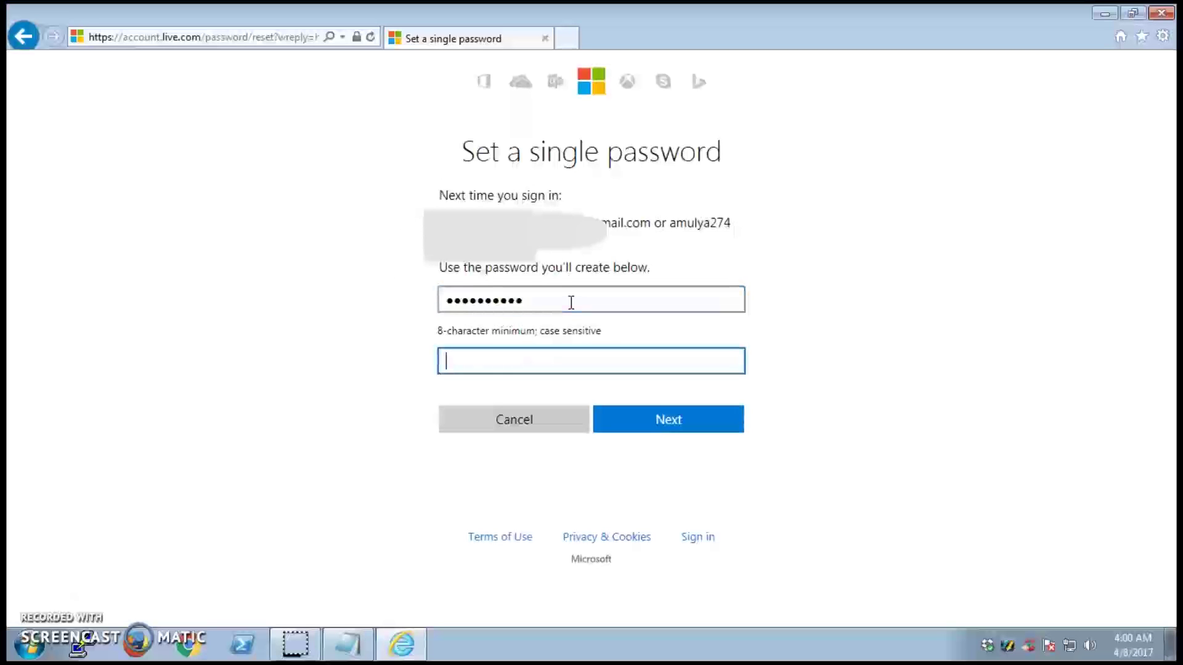
text(•••)
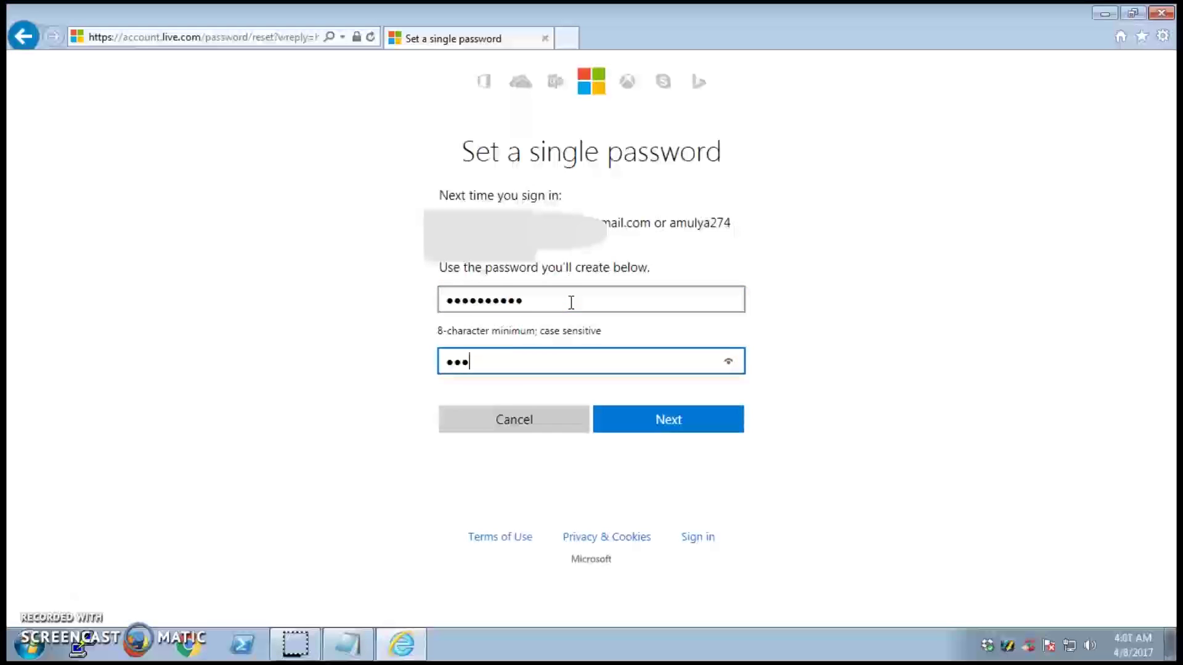
text(••••••••)
click(711, 424)
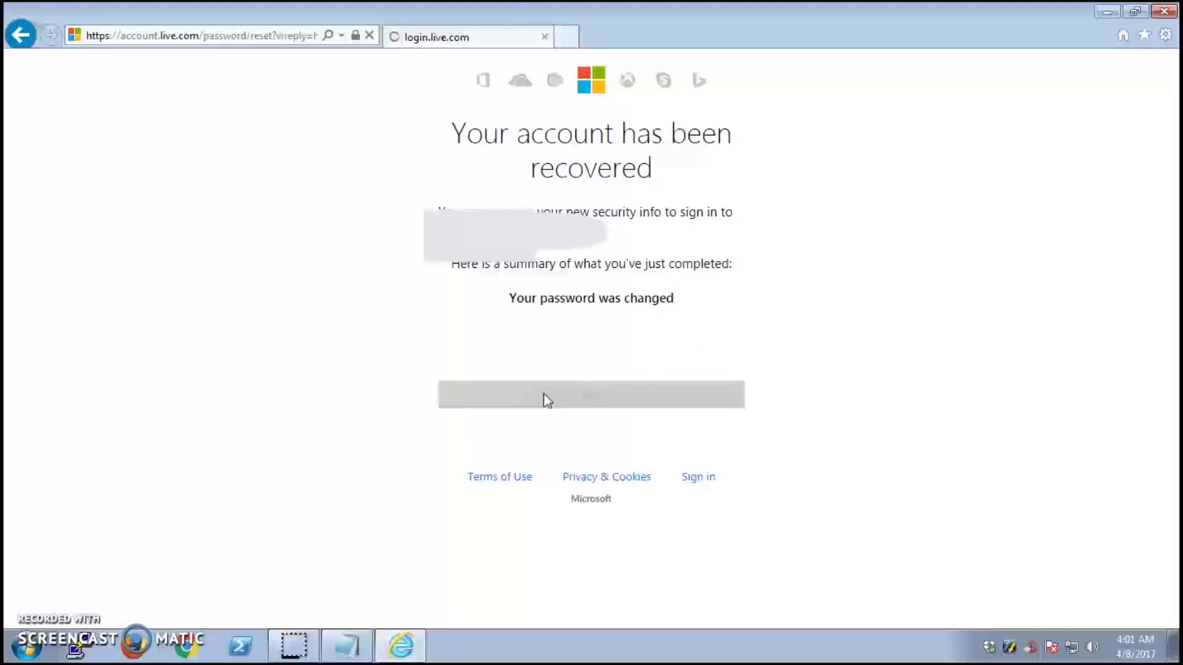
Continue to sign in, and retype the new password after the incorrect-password error
click(544, 279)
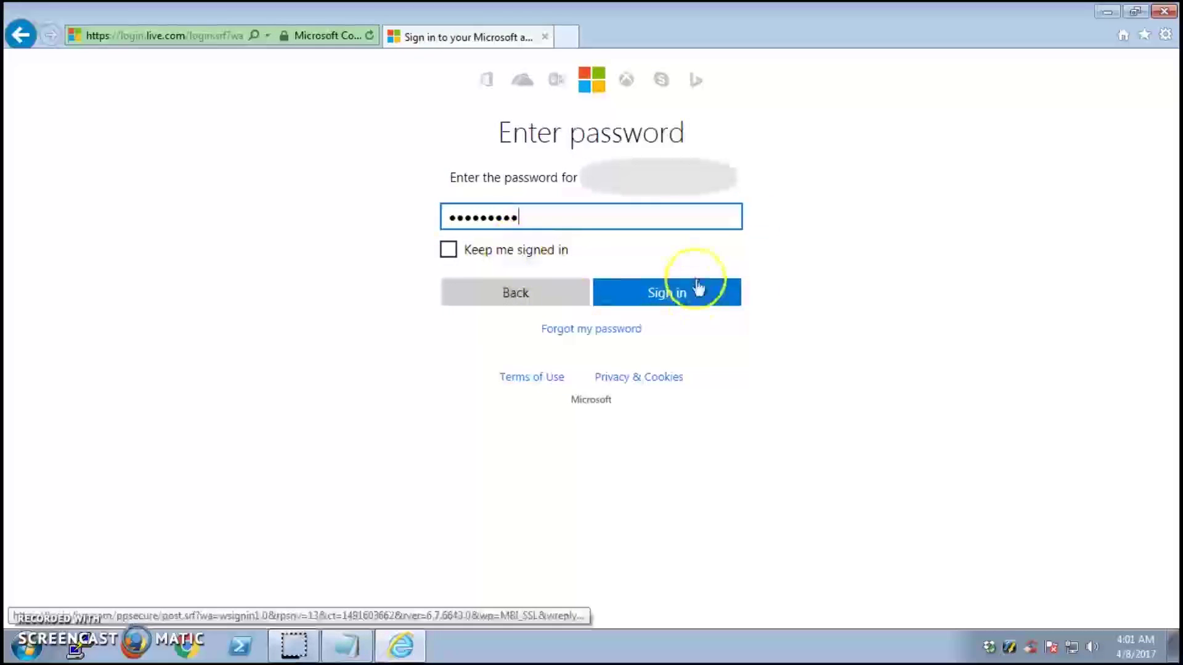
click(685, 297)
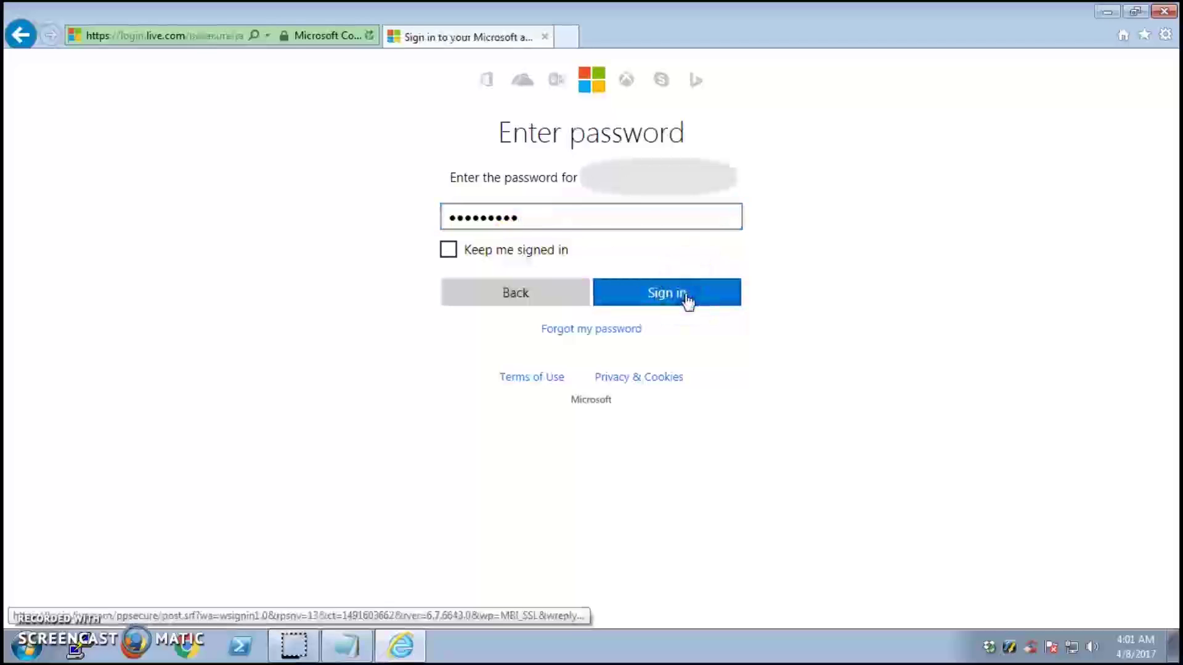
click(584, 265)
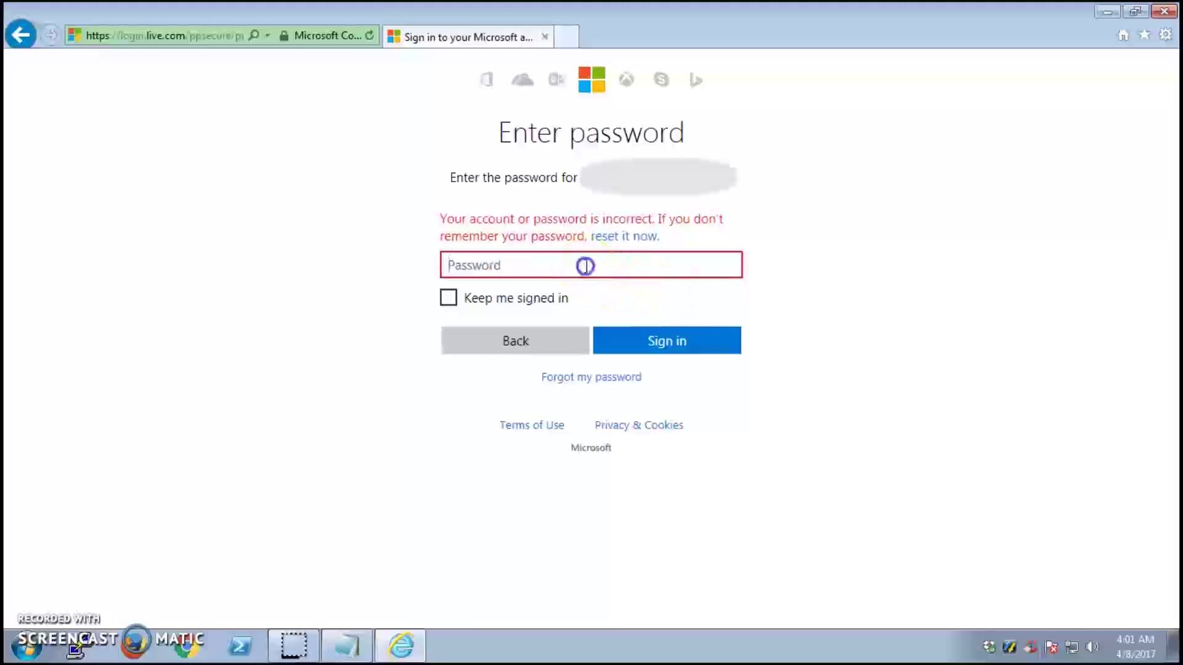
text(•)
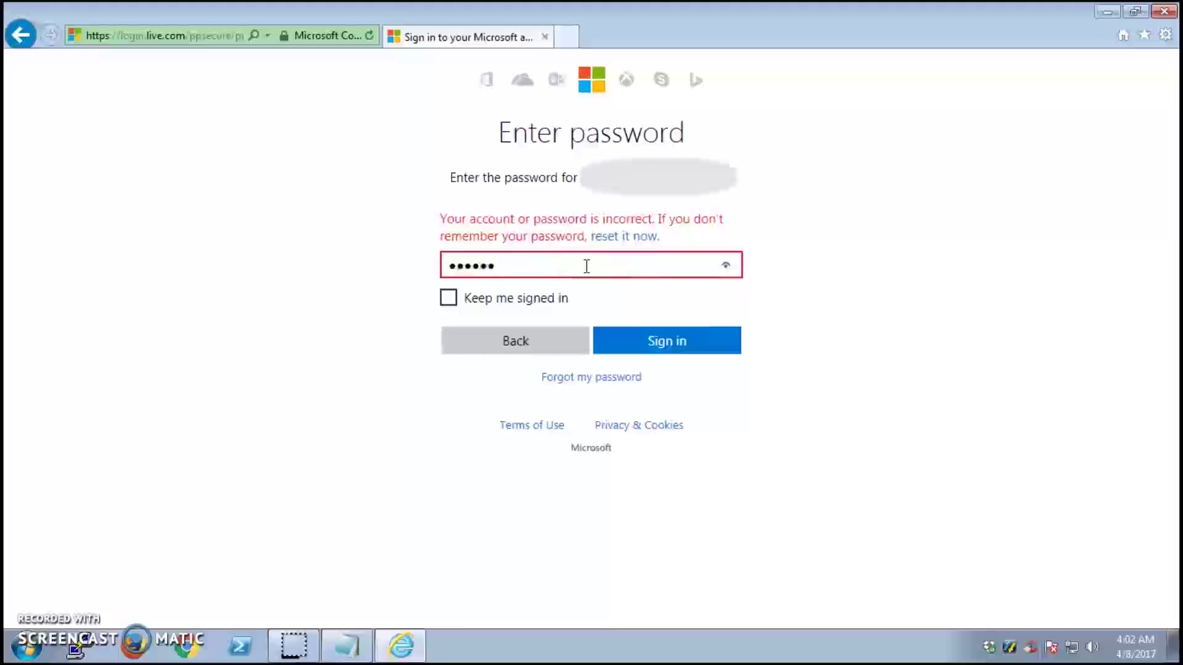
text(••••••••)
key(Return)
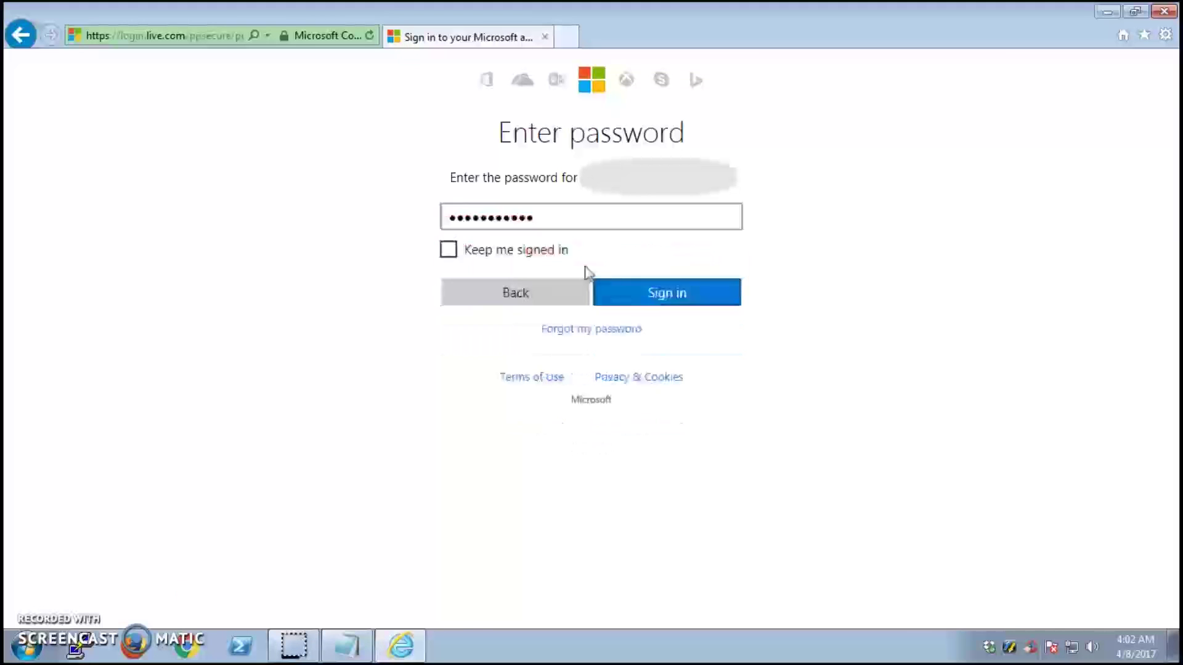